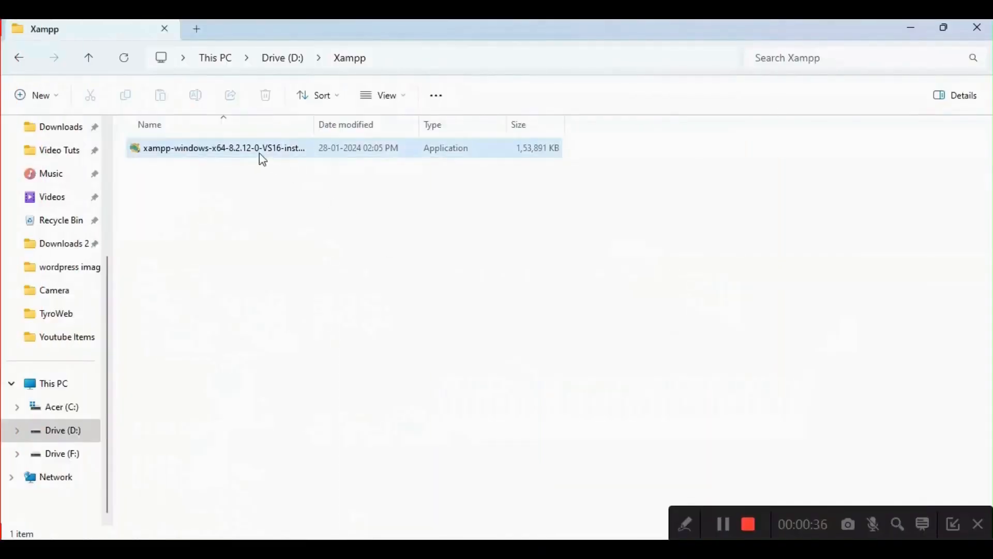
- Run the XAMPP 8.2.12 Windows installer from the Xampp folder and continue past the antivirus and User Account Control notices
click(260, 159)
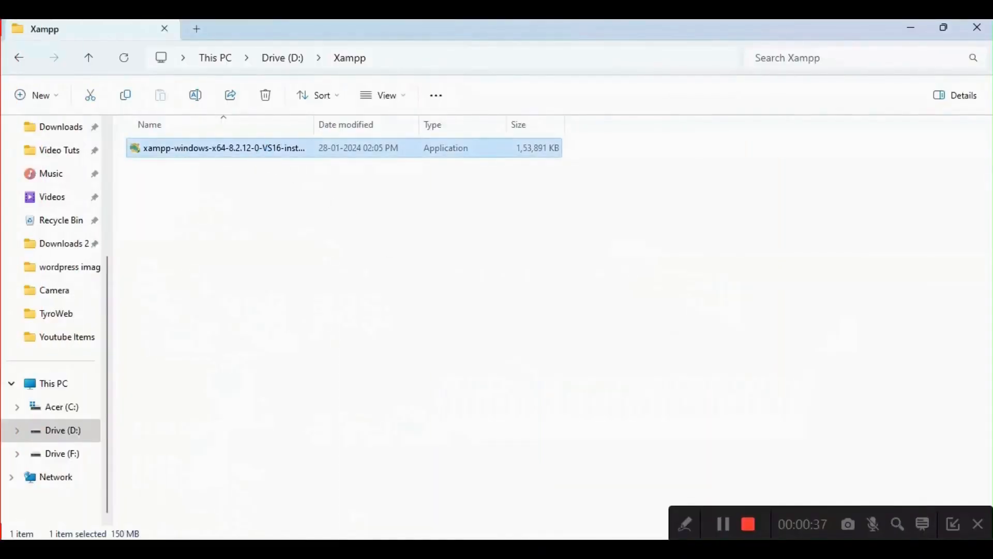
key(Return)
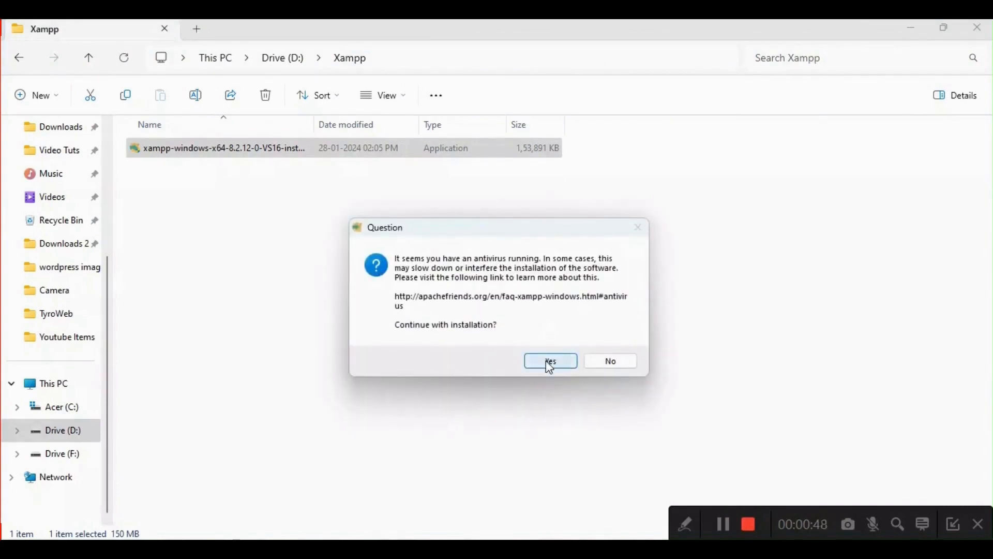
click(546, 362)
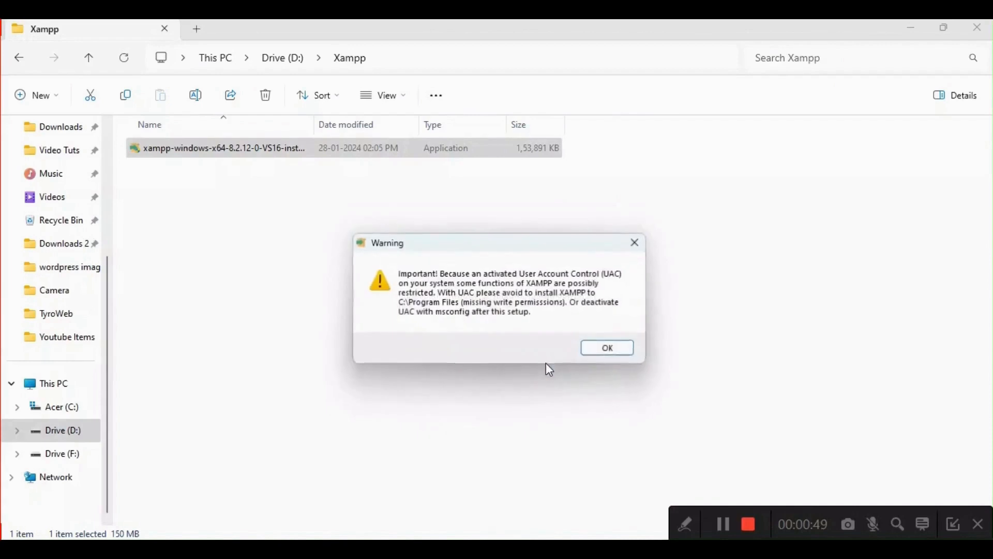
click(604, 351)
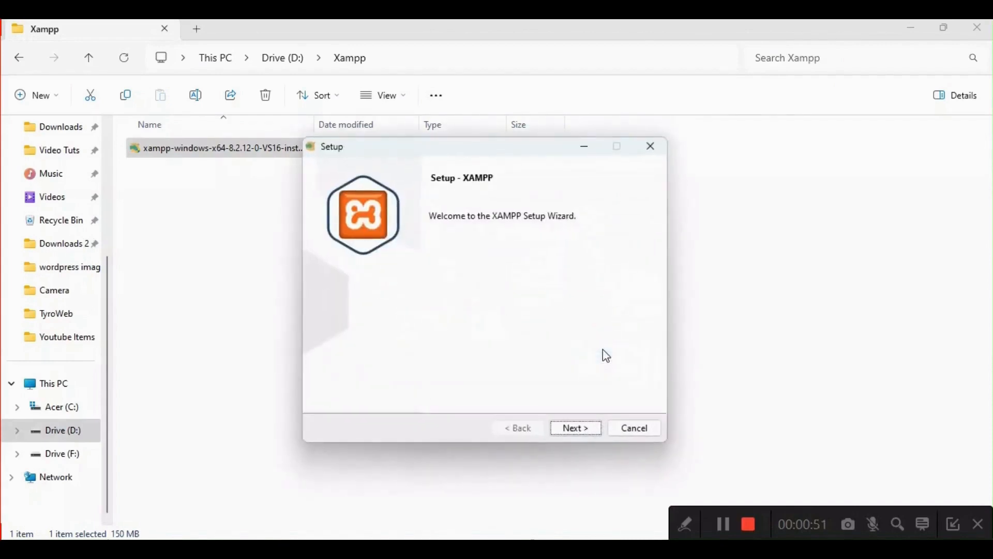
- Install XAMPP into D:\Softwares 2024\xampp, keeping the default components, and finish the setup with the Control Panel set to start
click(591, 429)
click(592, 430)
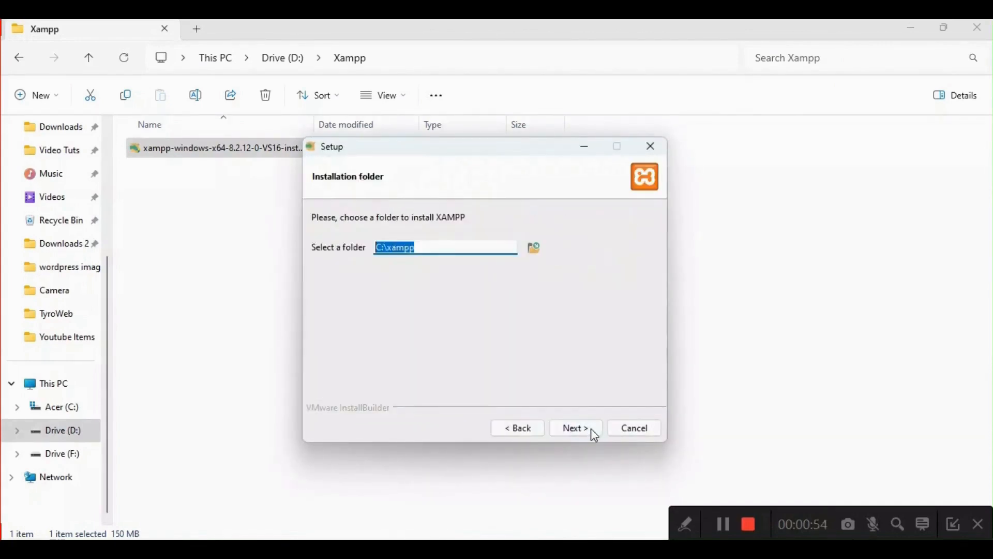
text(D:\Softwares 2024\xampp)
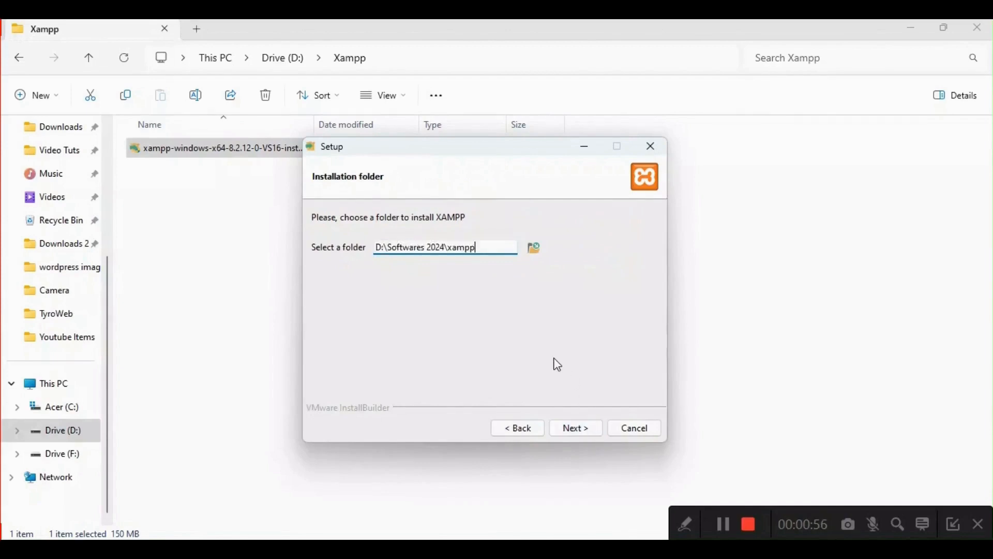
click(563, 427)
click(563, 427)
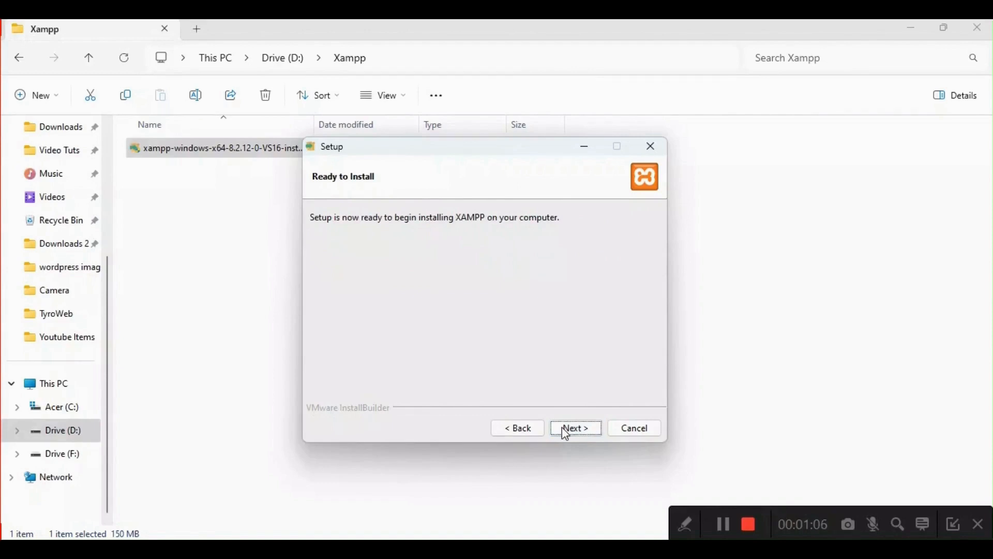
click(563, 428)
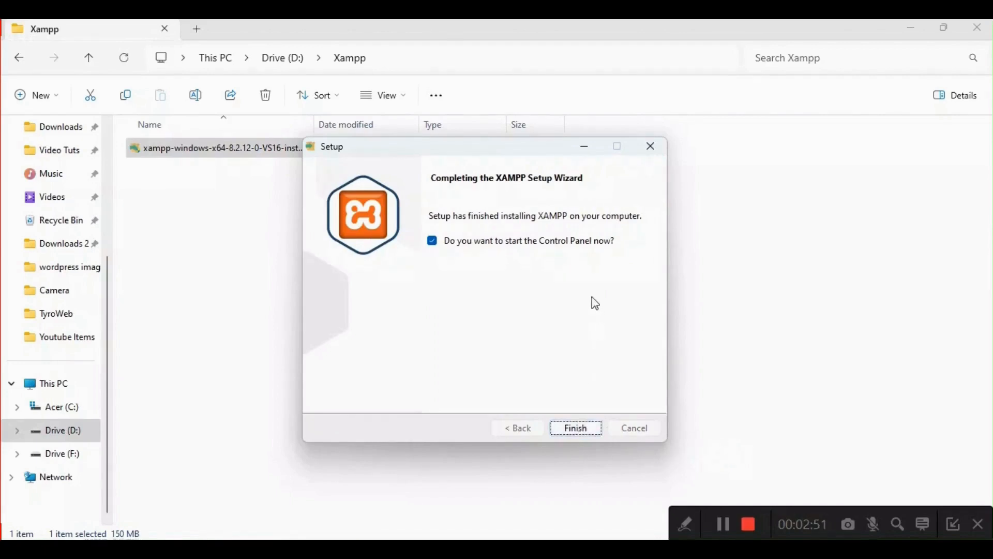
click(579, 431)
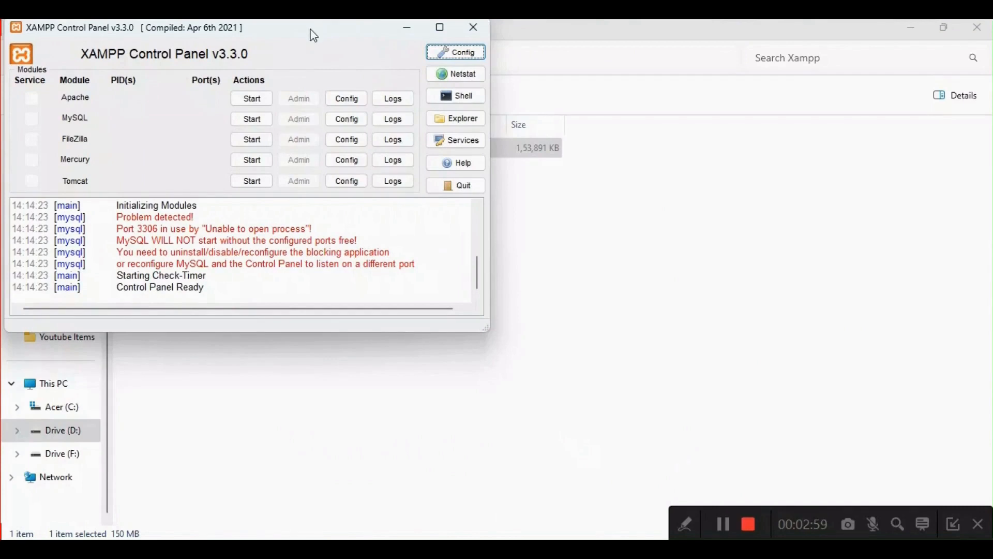
- Start the Apache and MySQL modules in the XAMPP Control Panel, retrying MySQL as needed
drag(313, 32, 562, 186)
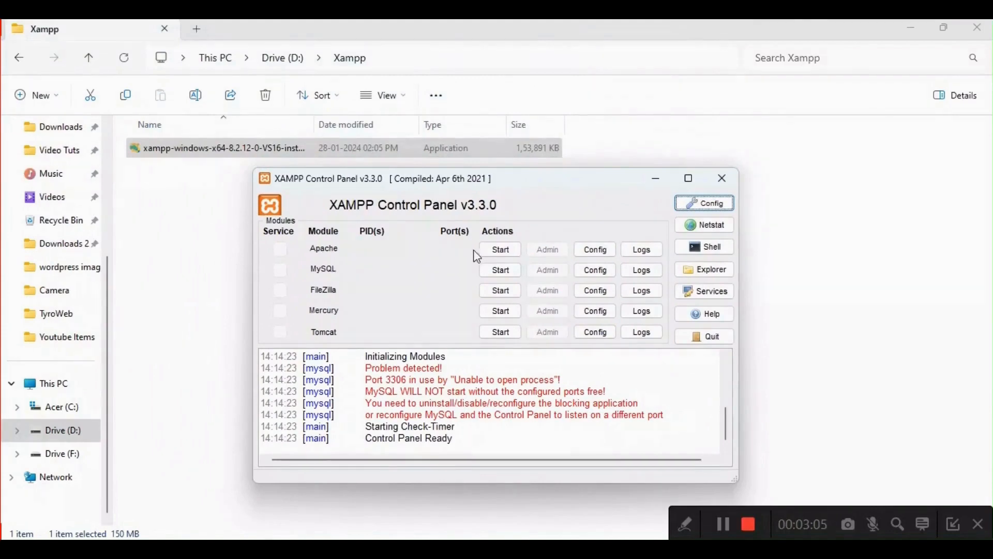
click(488, 253)
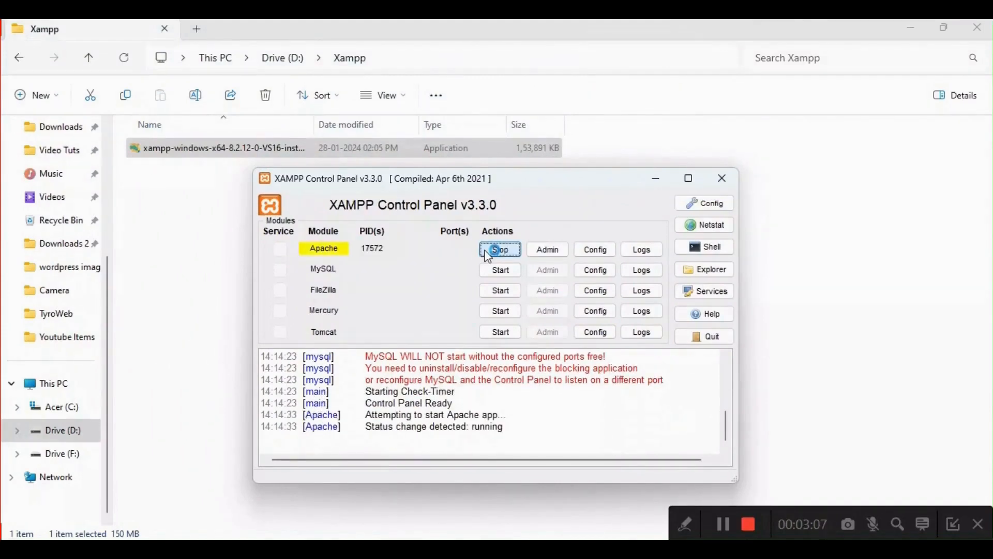
click(508, 272)
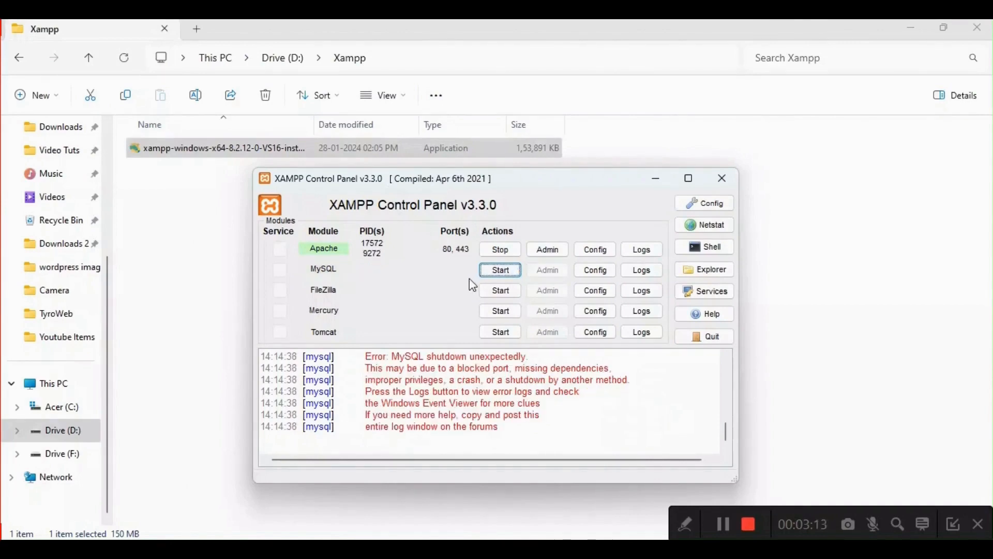
click(513, 270)
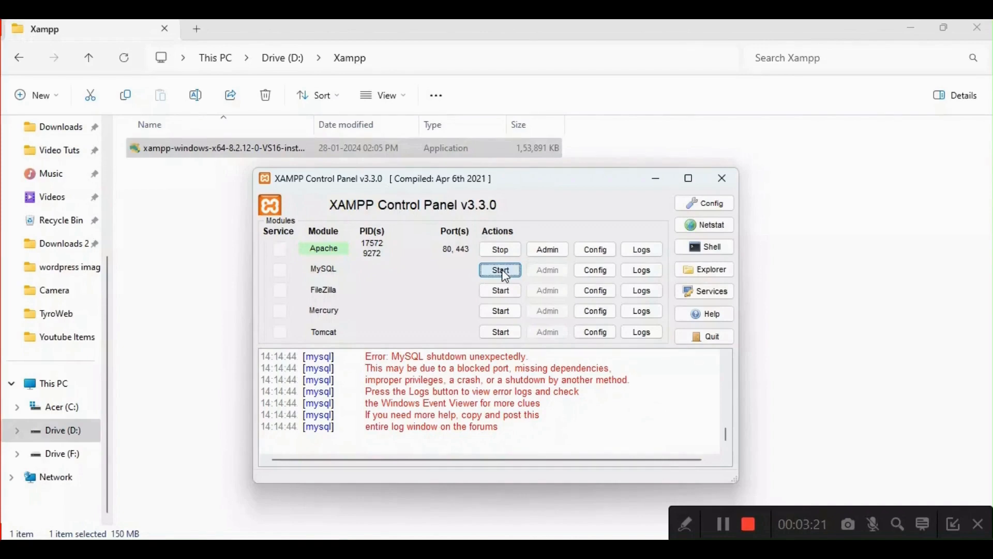
click(505, 274)
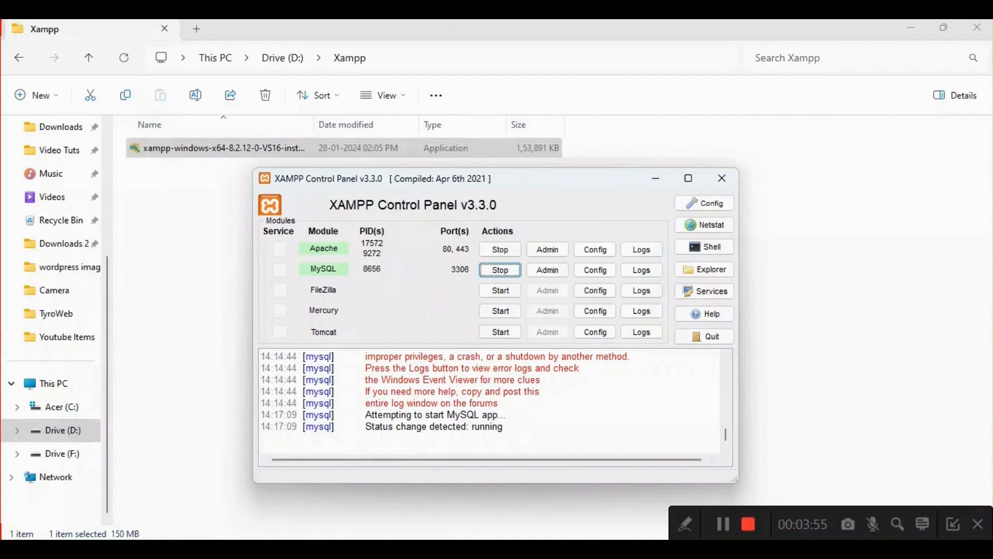
- Search Windows for the Services console and open it
key(super)
text(s)
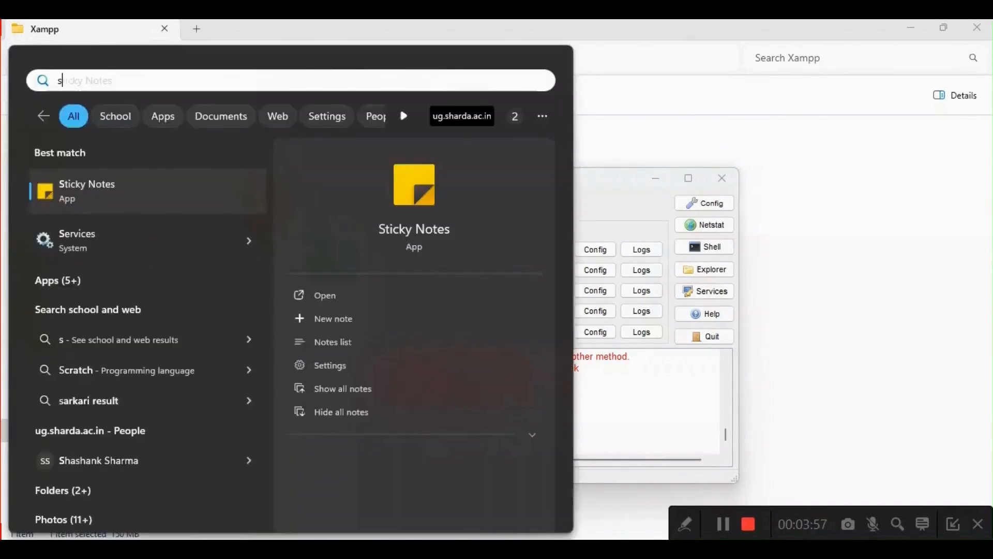
text(erv)
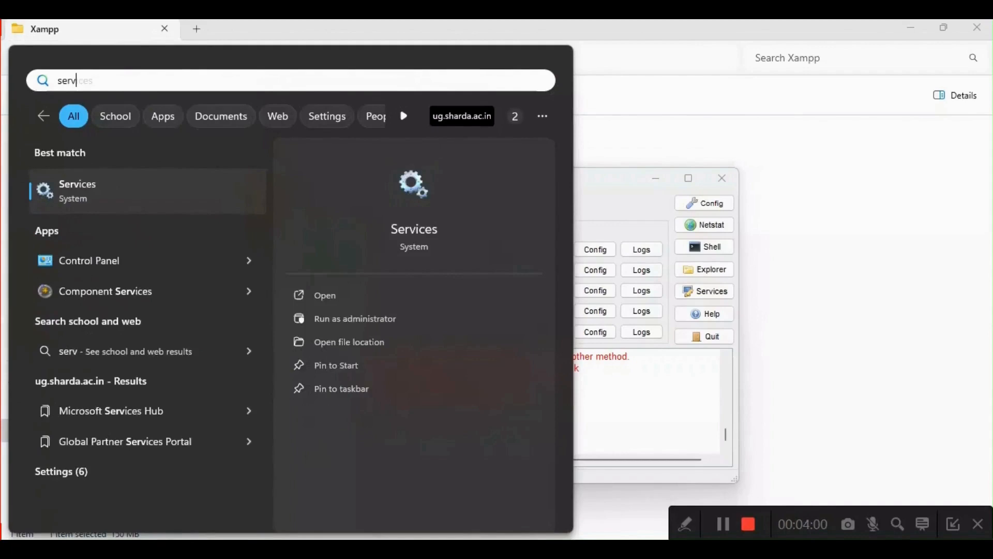
key(Escape)
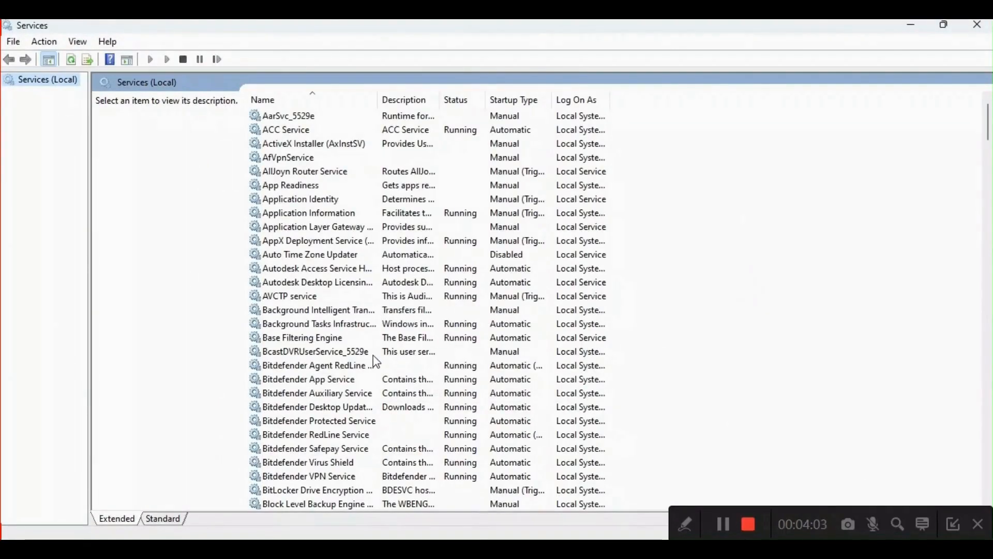
- Locate the MySQL80 service in the list of local services and show its available actions
scroll(374, 356, down, 7)
scroll(373, 354, down, 4)
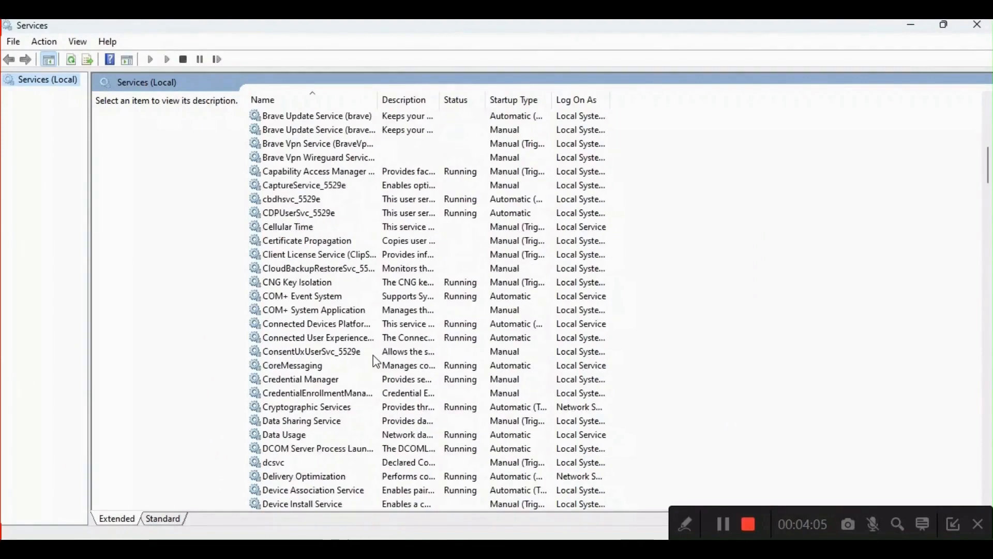
click(373, 355)
key(m)
key(m)
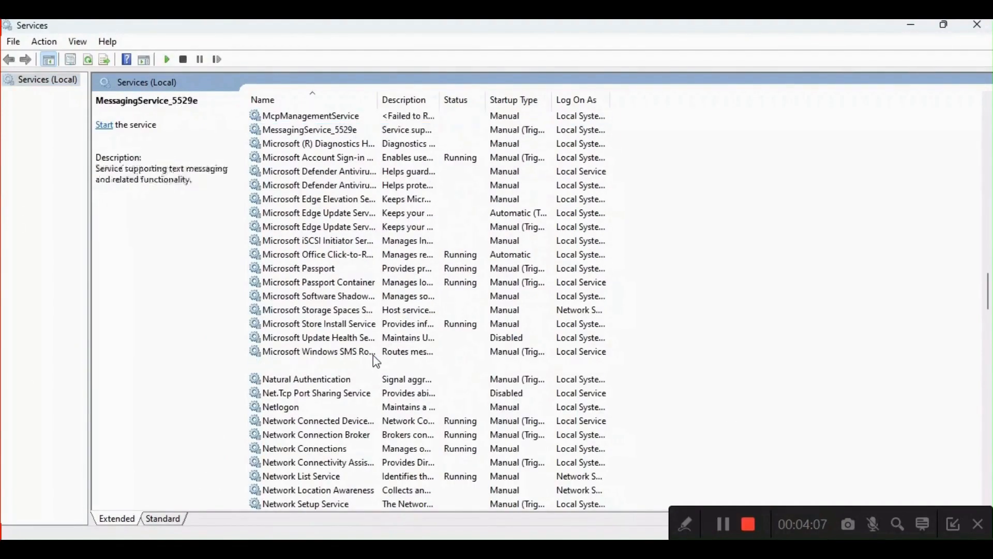
key(y)
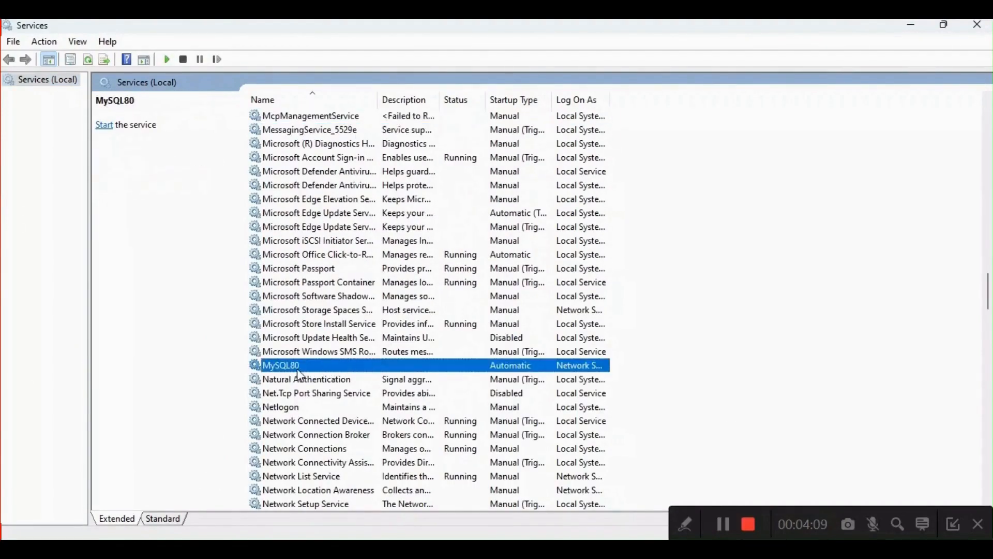
right_click(326, 366)
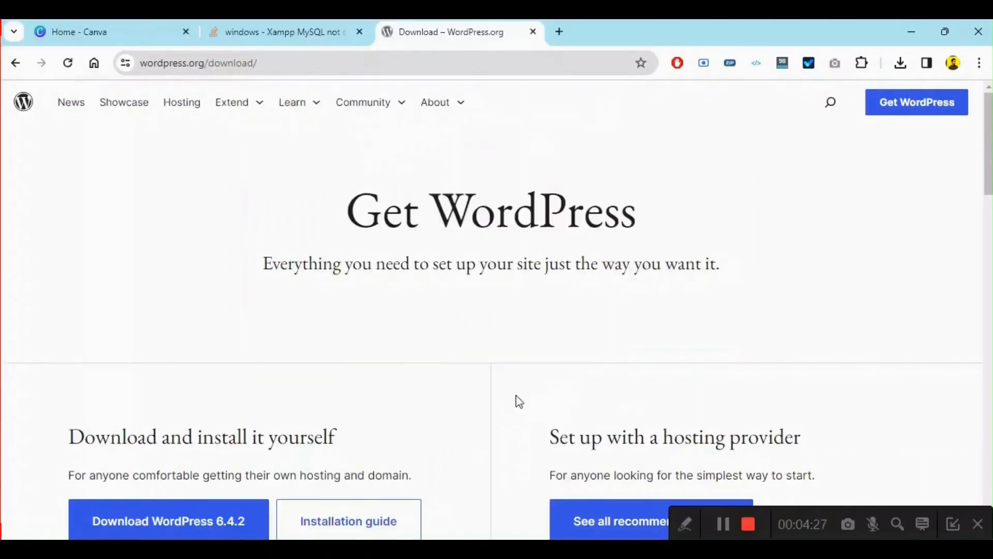
- Browse the WordPress download page, open the wordpress folder inside wordpress-6.4.2.zip in Downloads 2024, and select all its contents
scroll(516, 401, down, 3)
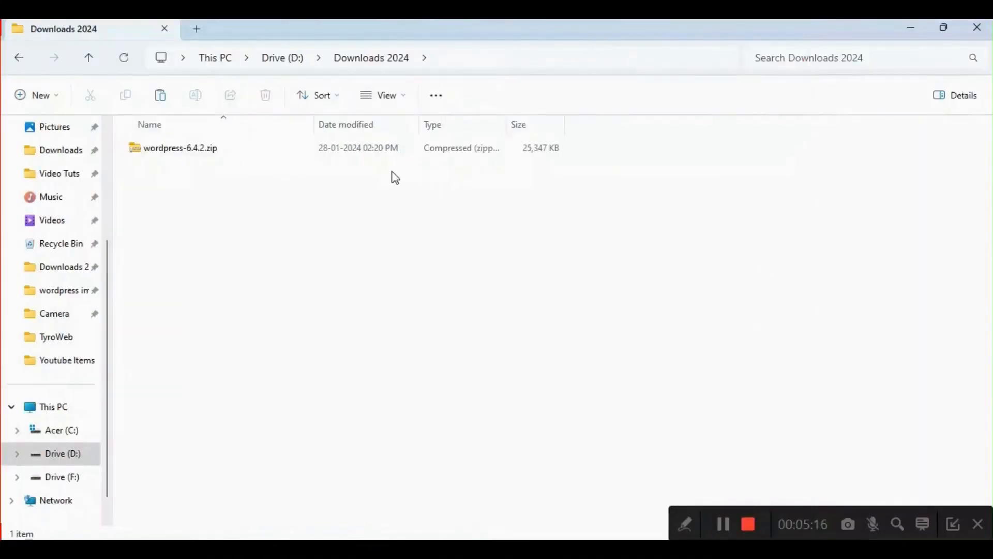
double_click(289, 156)
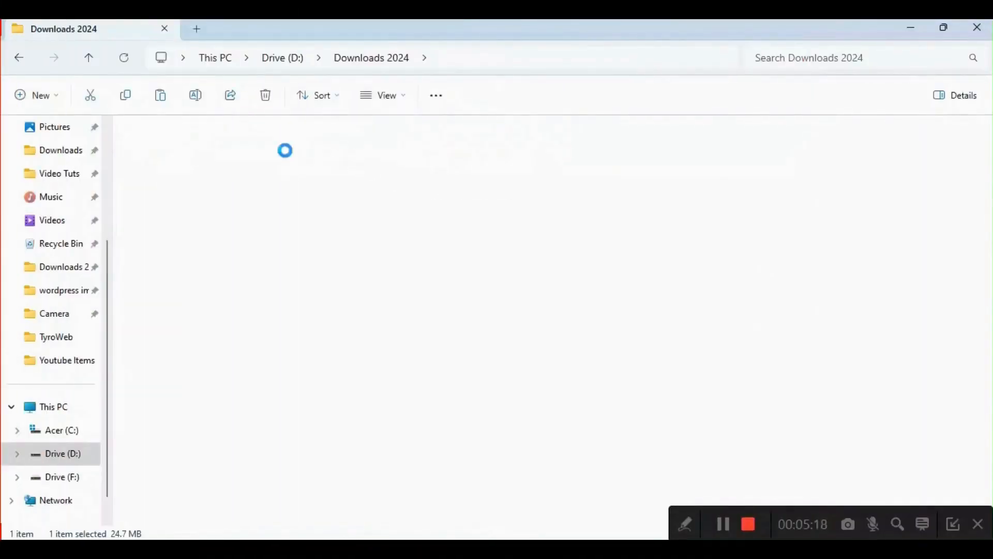
double_click(236, 155)
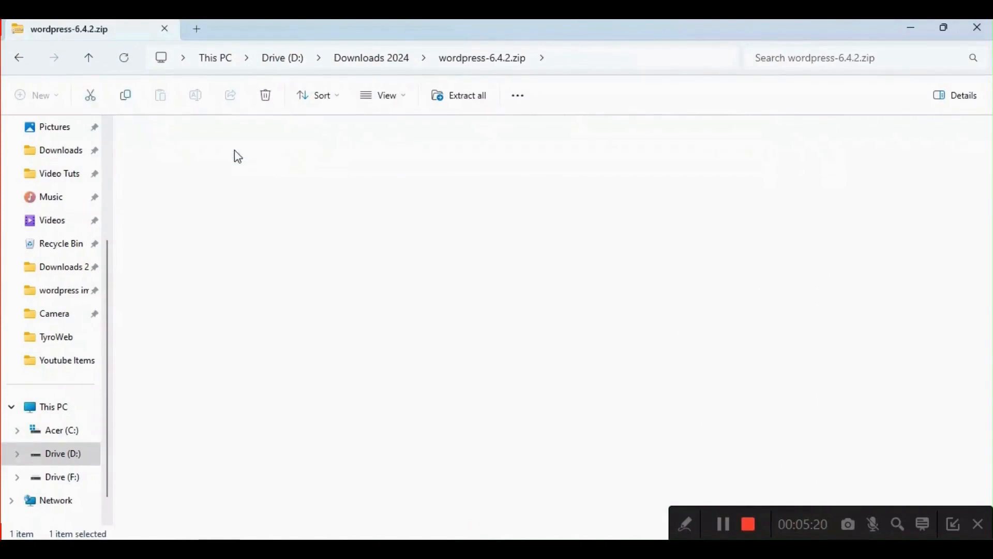
scroll(292, 328, down, 1)
scroll(295, 331, up, 1)
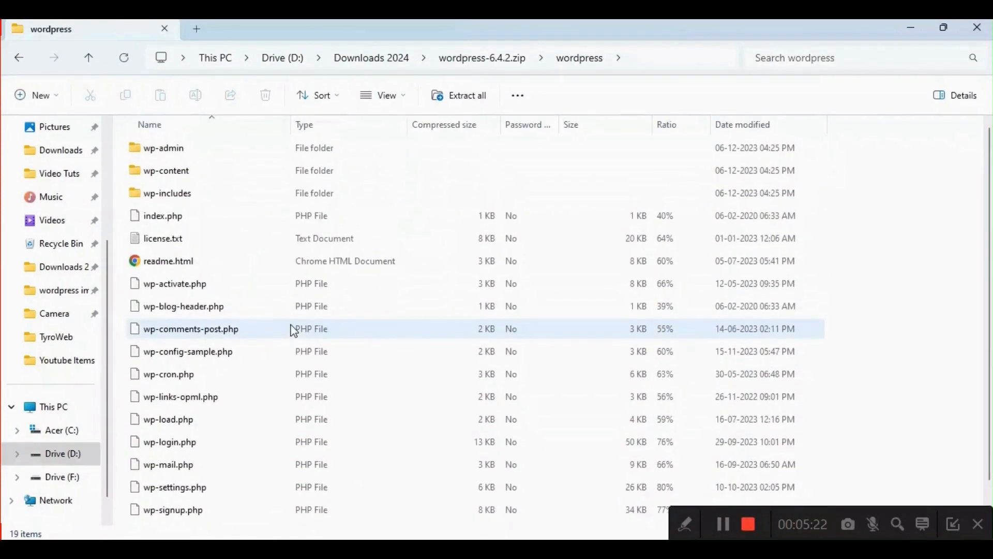
key(ctrl+a)
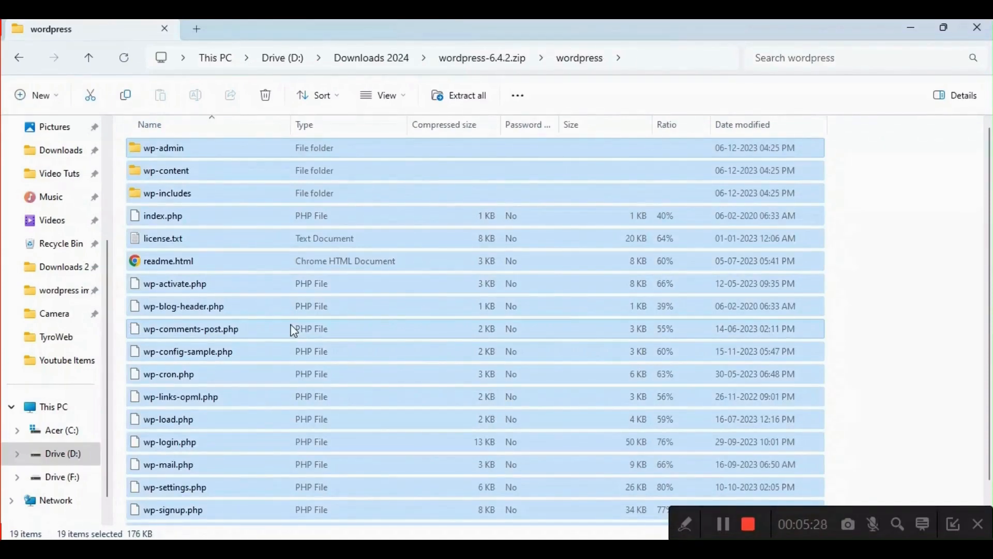
- Switch to the Softwares 2024 Explorer window and open the htdocs folder inside xampp
mouse_move(283, 549)
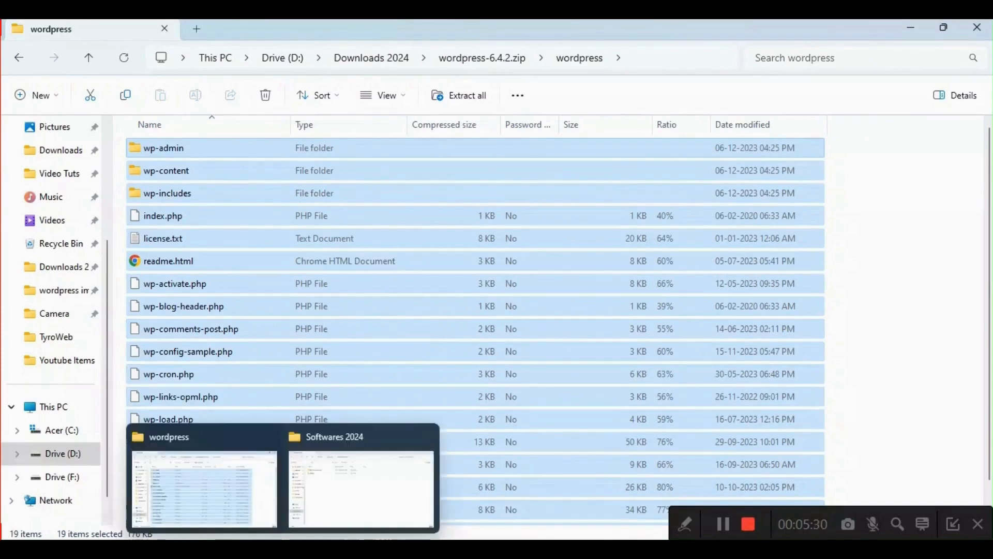
click(328, 487)
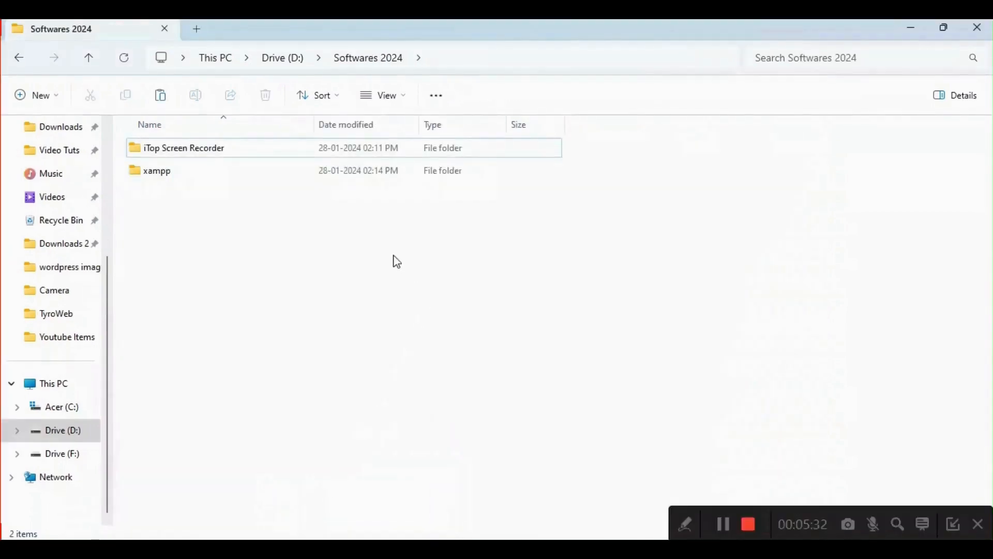
double_click(246, 176)
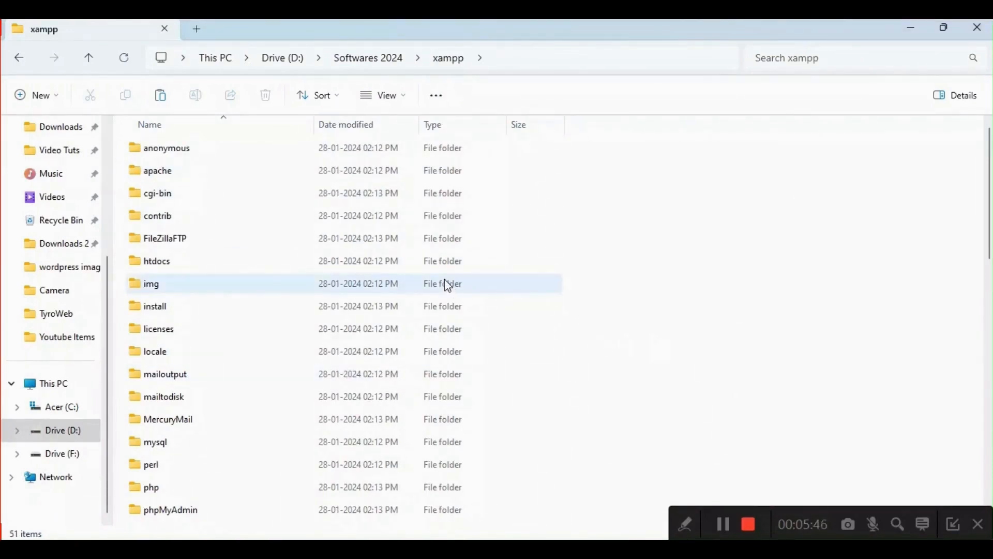
click(396, 264)
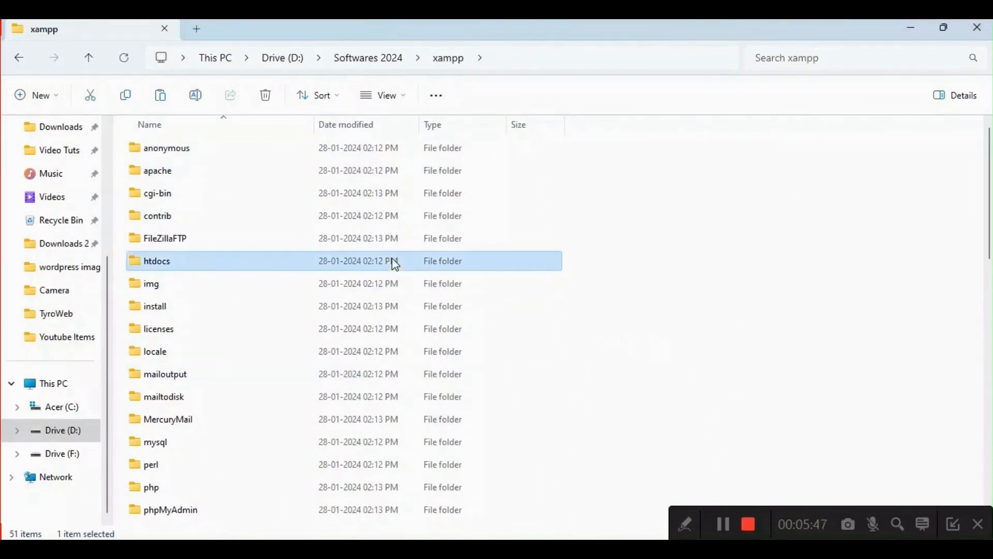
double_click(252, 265)
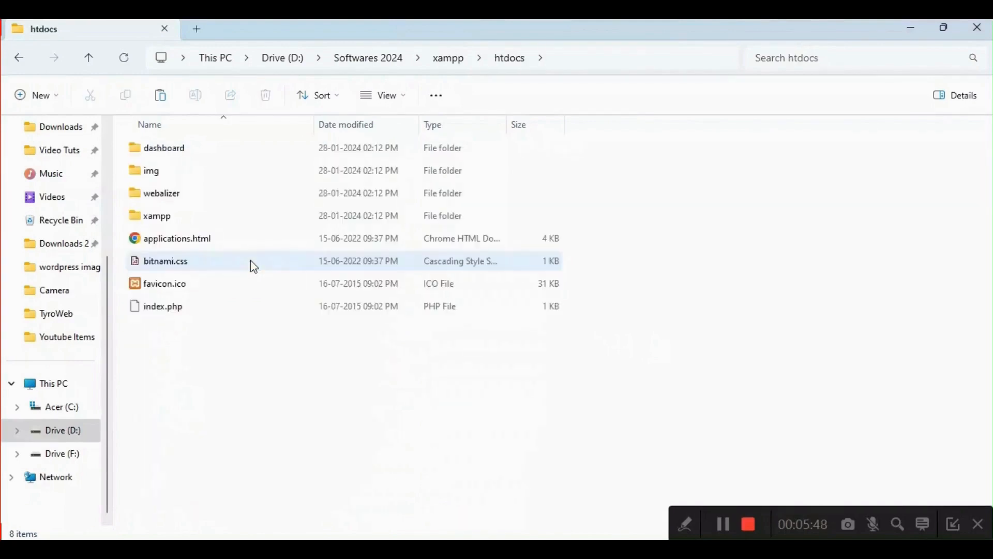
- Create a folder named Test Website inside htdocs and paste the copied WordPress files into it
right_click(311, 387)
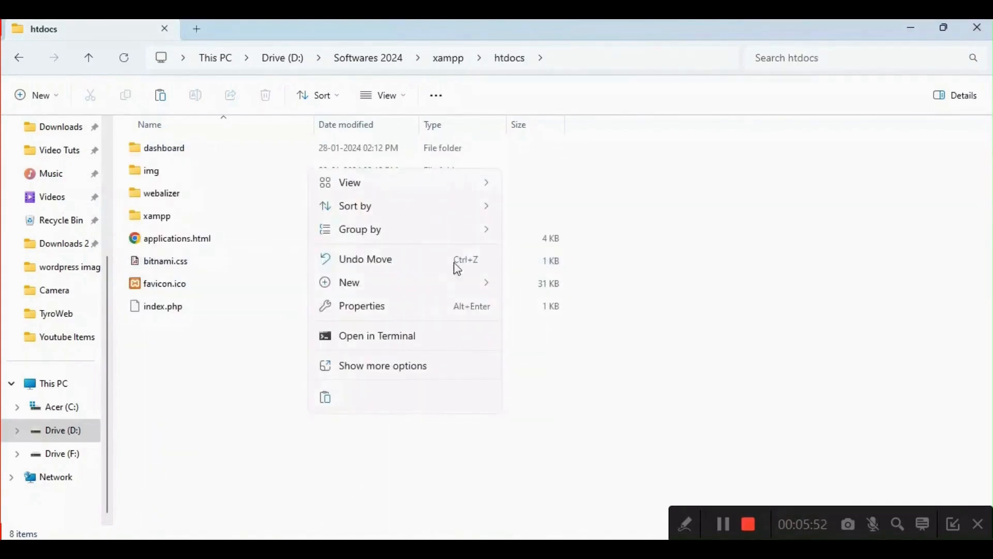
mouse_move(405, 283)
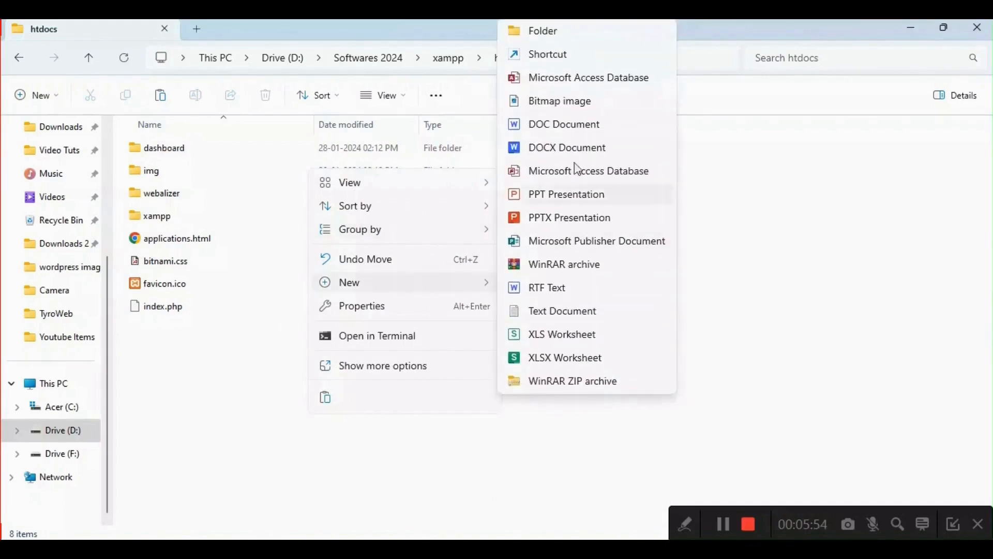
click(524, 32)
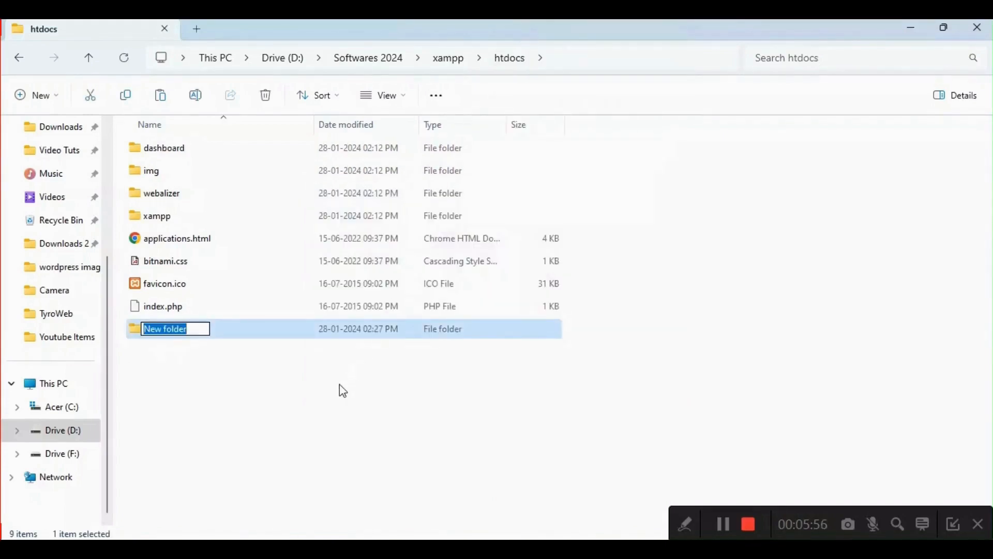
text(Test)
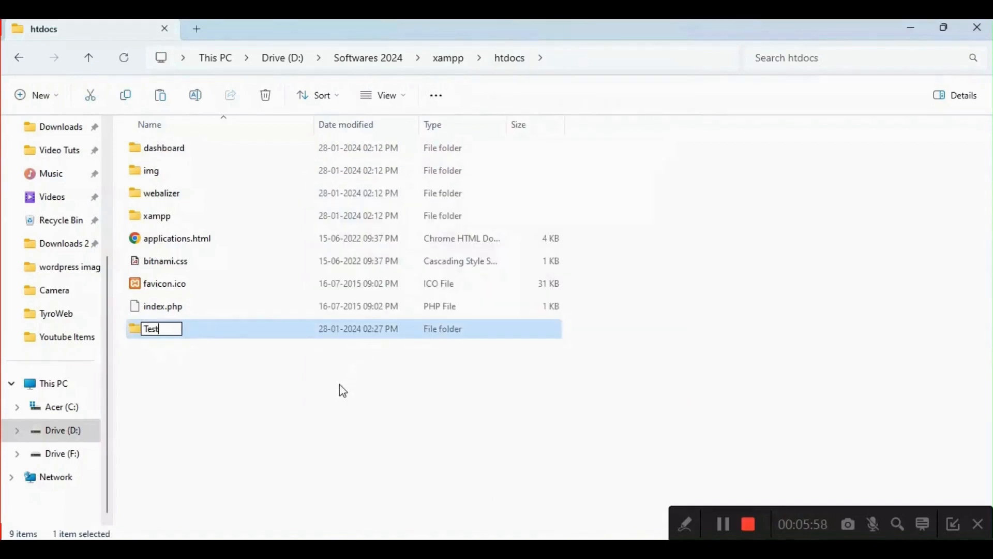
text( Website)
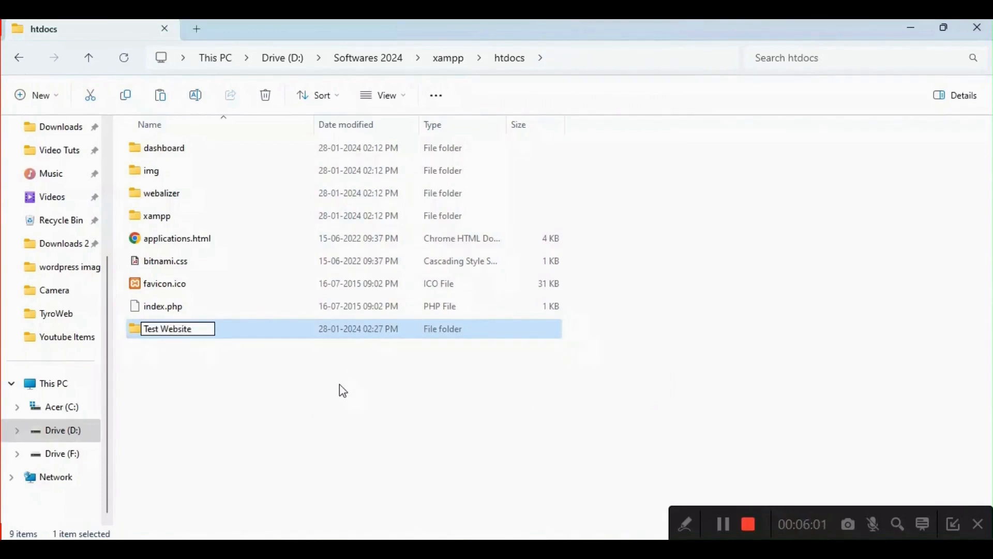
key(Return)
key(Return)
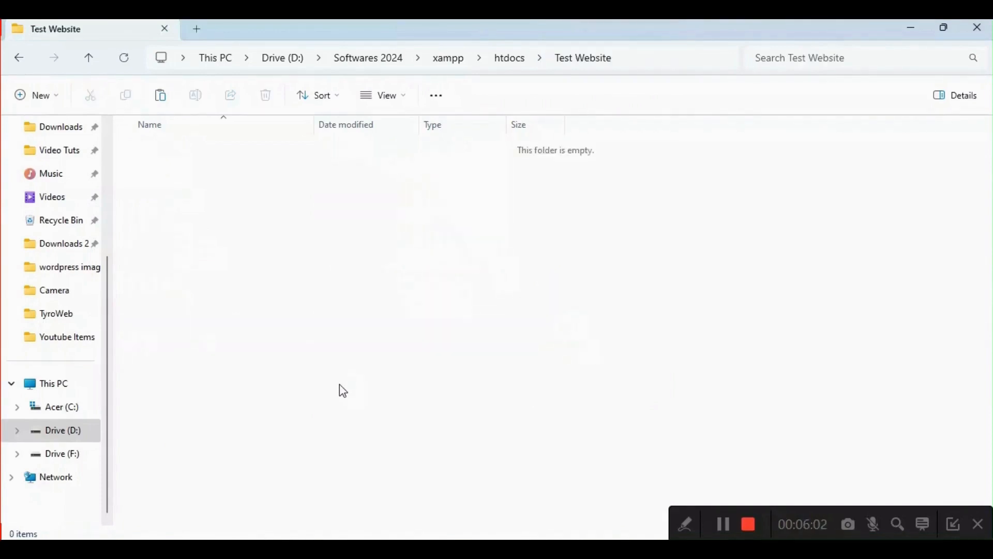
key(ctrl+v)
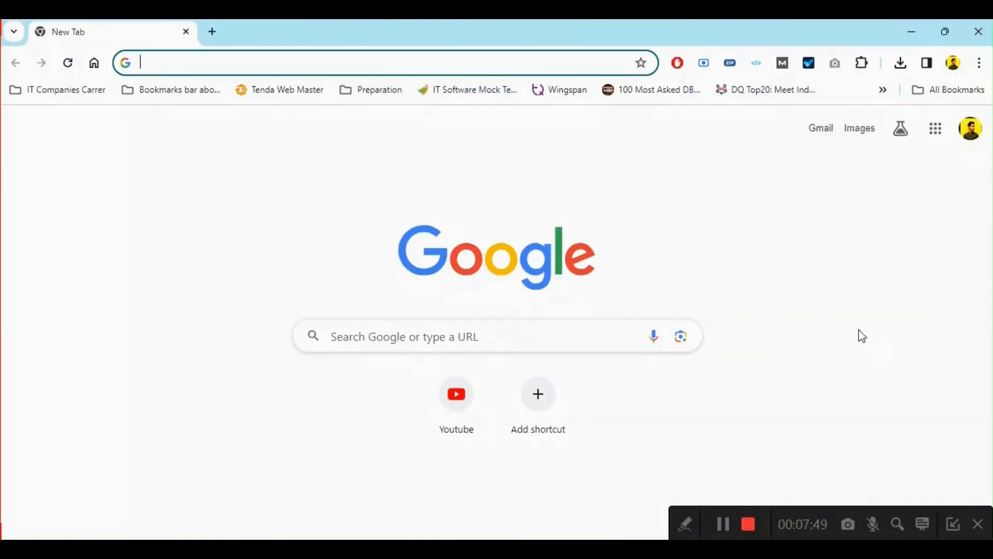
- Switch to Chrome and open localhost/phpmyadmin
text(localhost/test website)
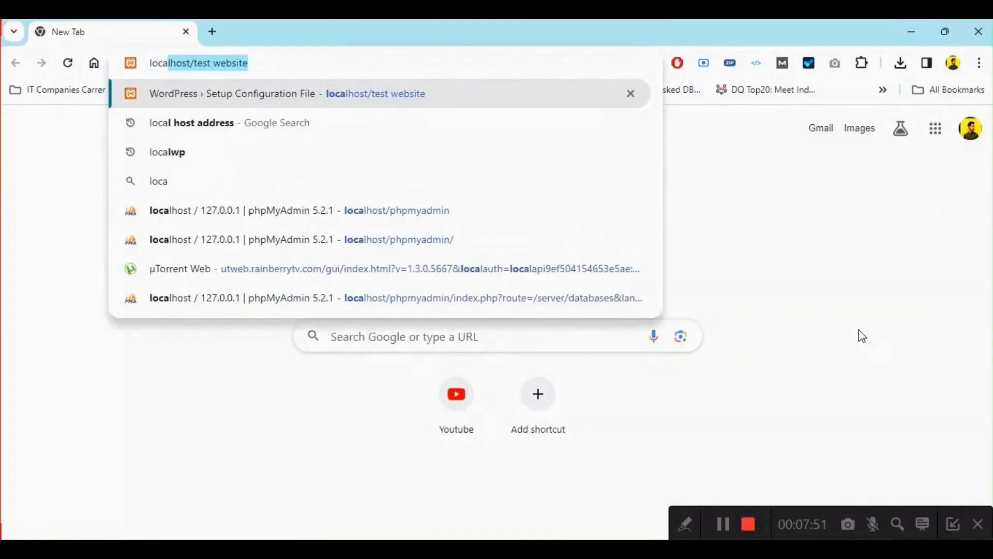
key(End)
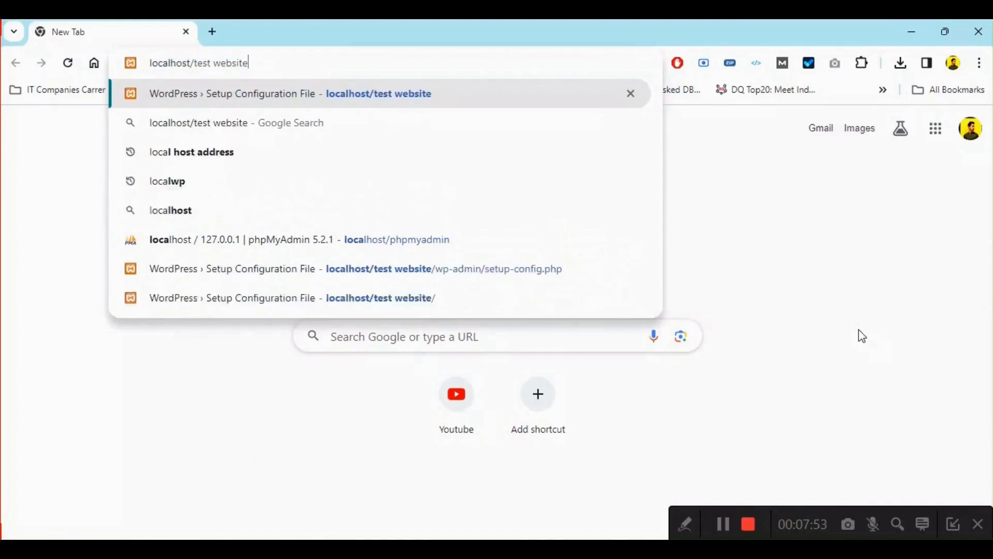
key(BackSpace)
key(BackSpace)
key(BackSpace)
key(BackSpace)
key(BackSpace)
key(BackSpace)
key(BackSpace)
key(BackSpace)
key(BackSpace)
key(BackSpace)
key(BackSpace)
key(BackSpace)
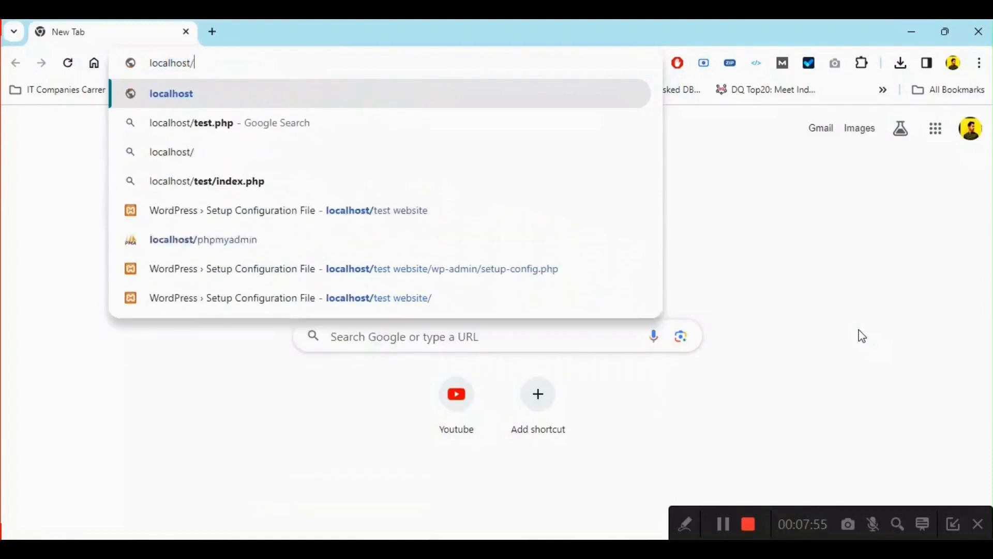
text(php)
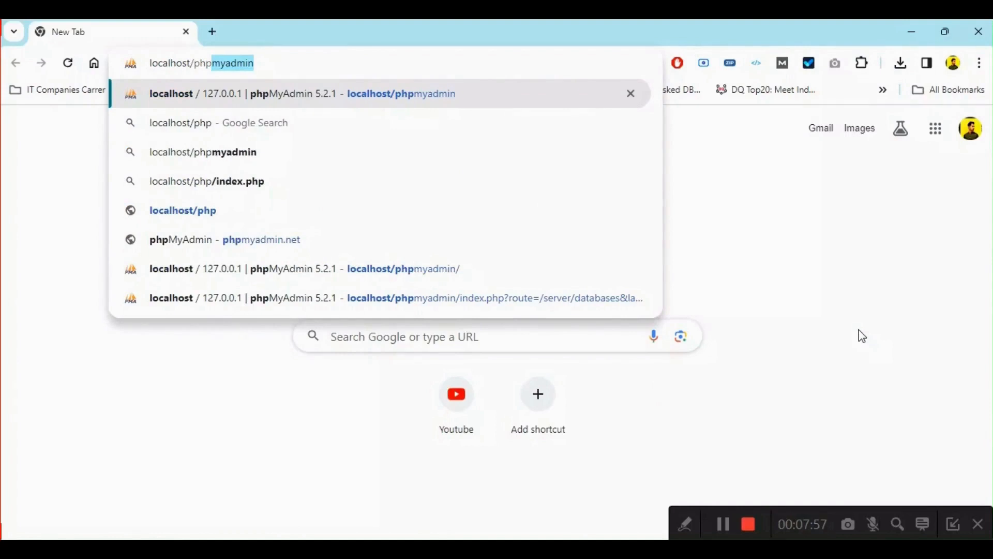
click(358, 62)
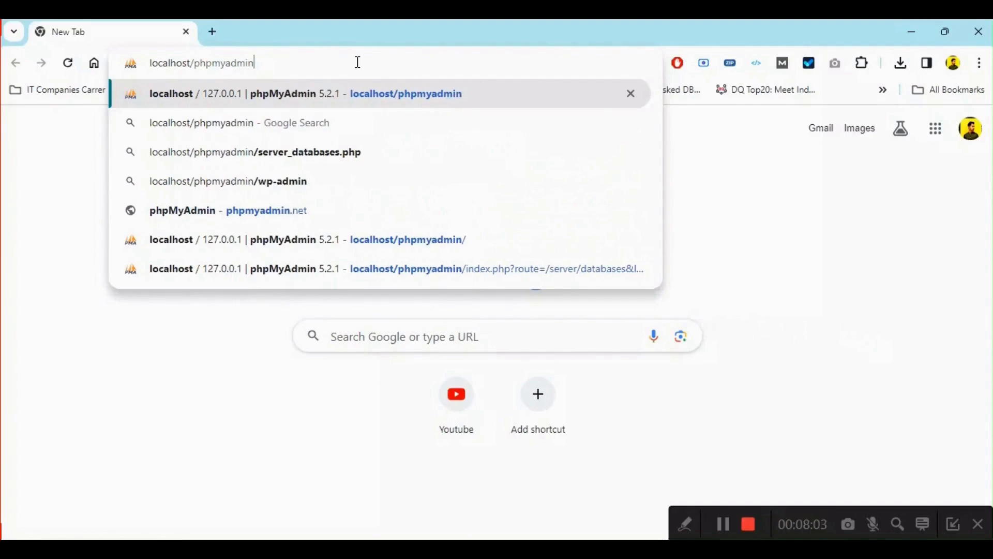
key(Return)
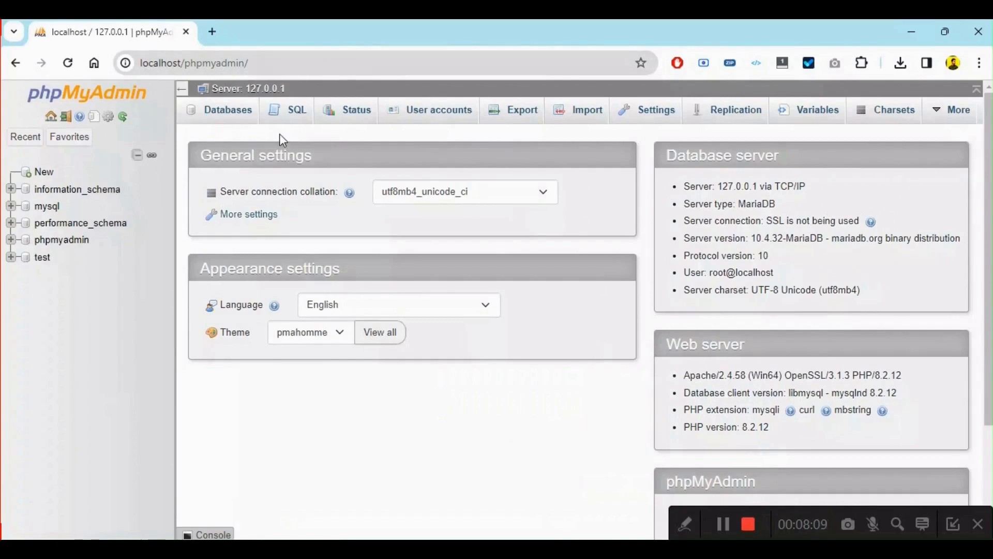
- Create a new database named testdb with the utf8mb4_general_ci collation in phpMyAdmin
click(238, 119)
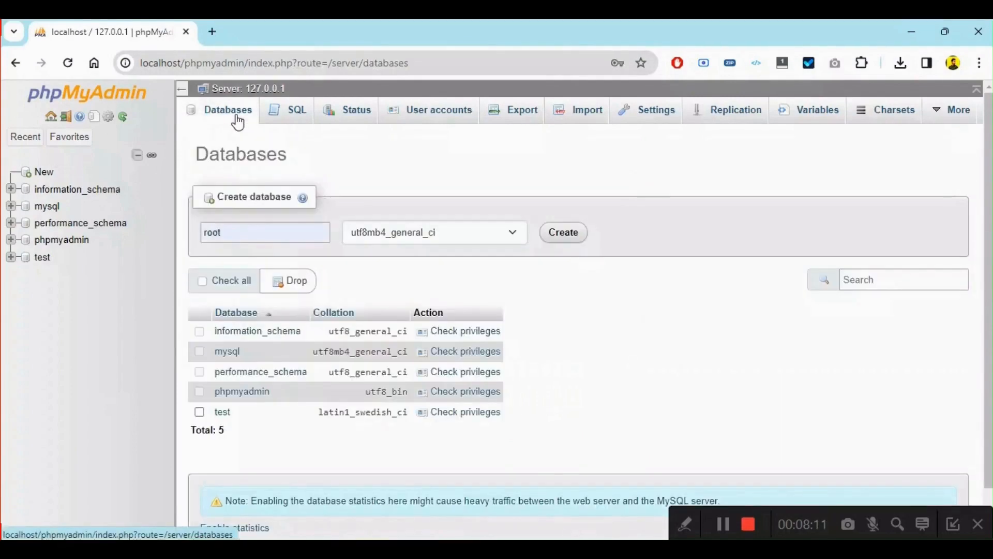
double_click(304, 238)
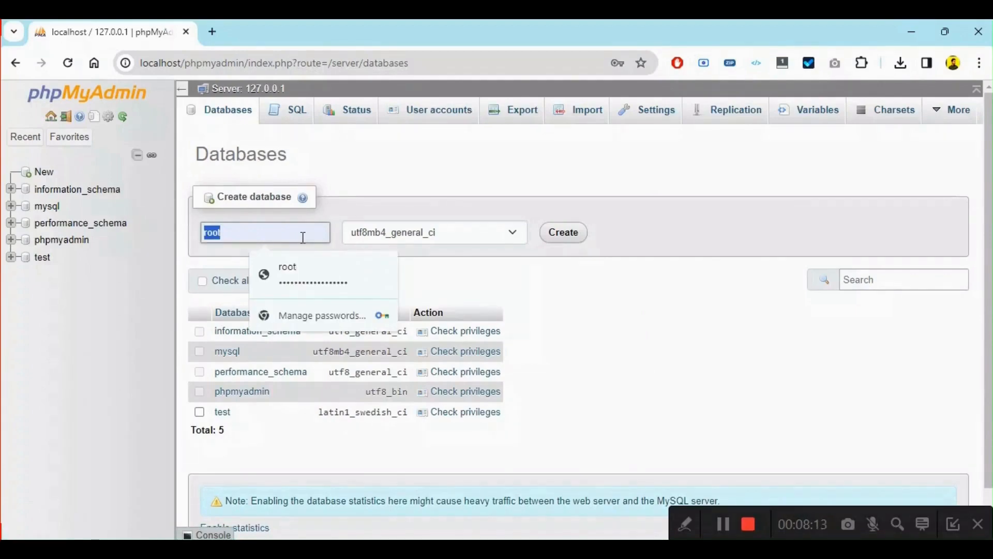
key(BackSpace)
text(testdb)
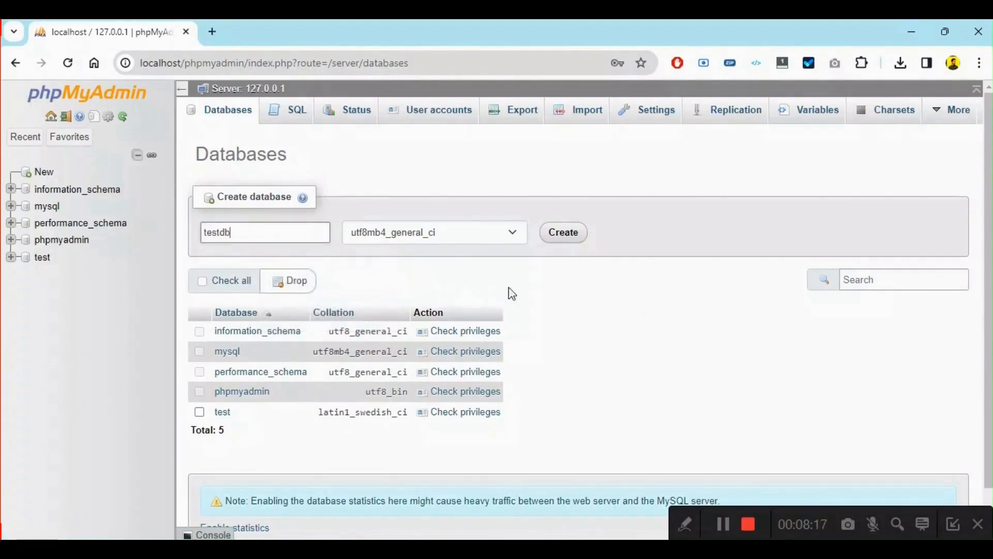
click(571, 242)
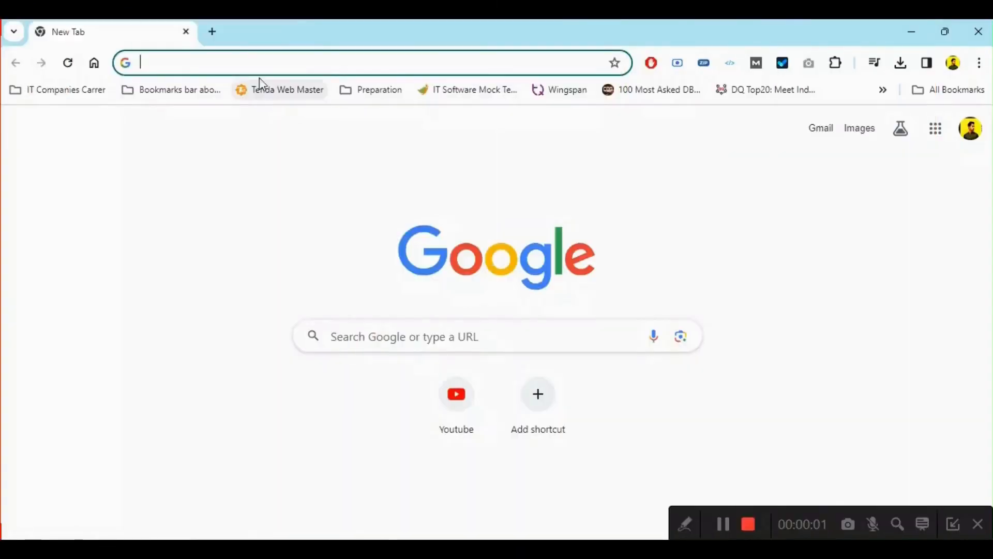
- Open the local WordPress site at localhost/test website in a new browser page
text(loc)
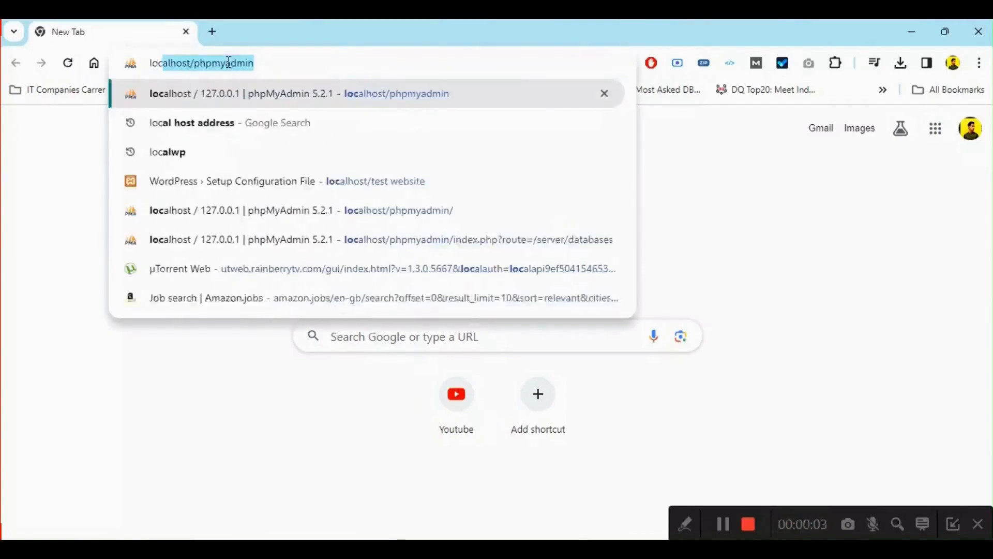
text(alhost/)
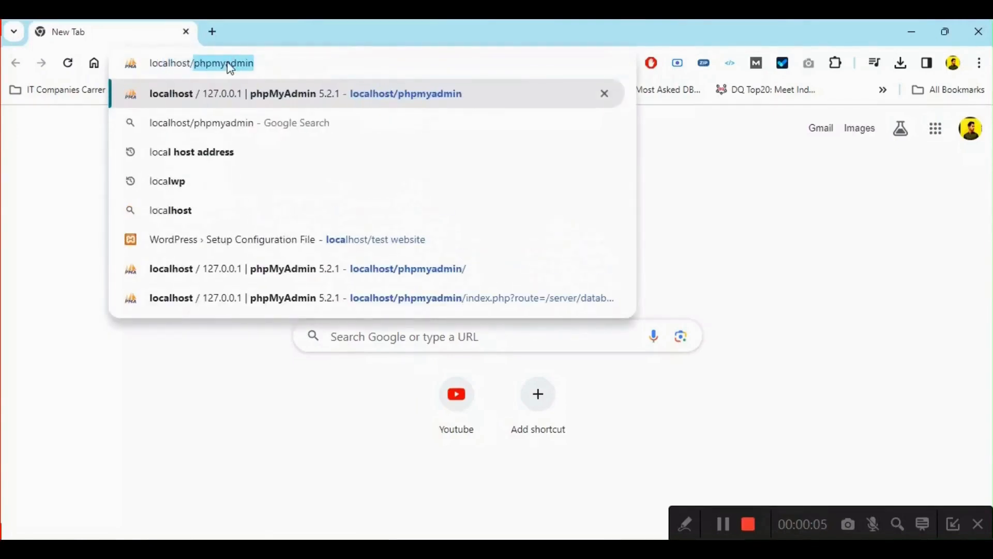
key(BackSpace)
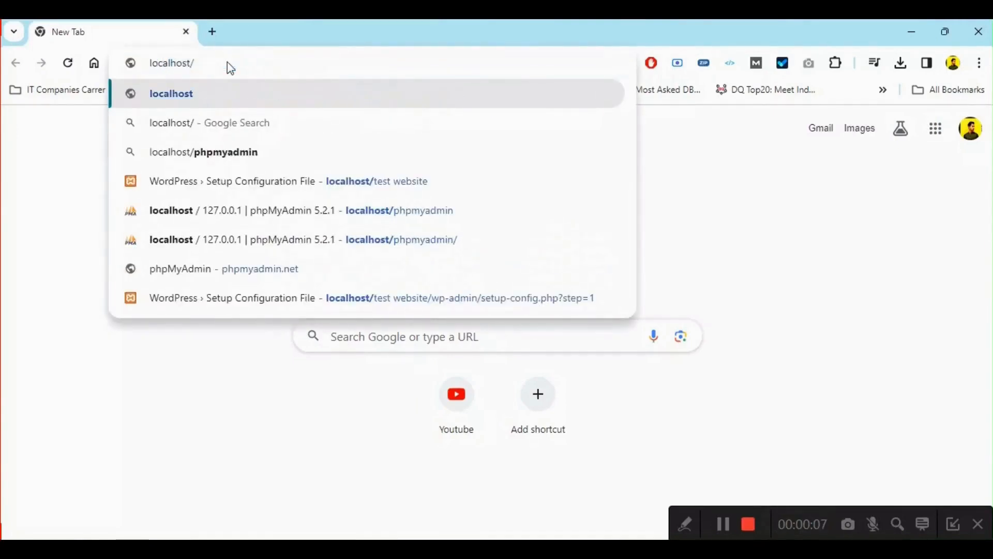
text(test)
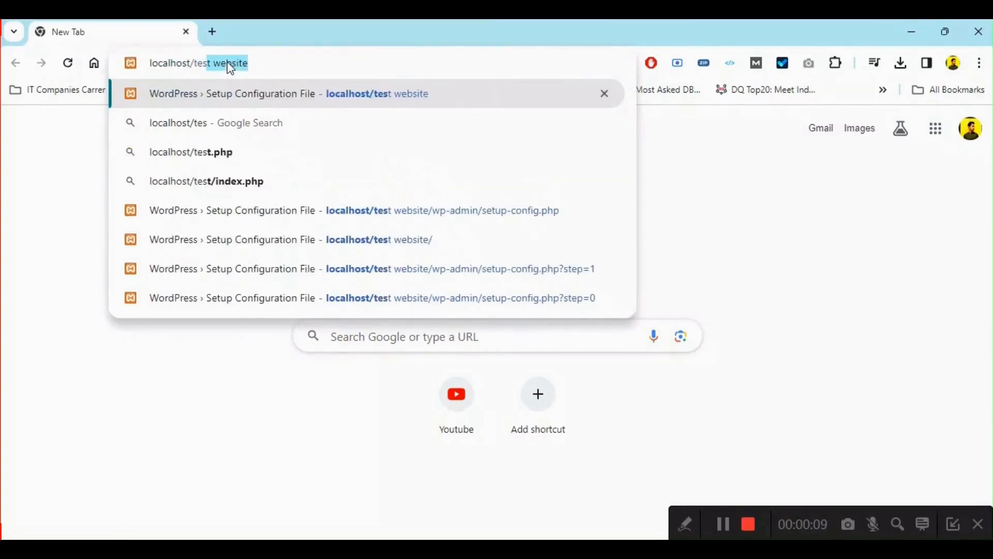
key(Return)
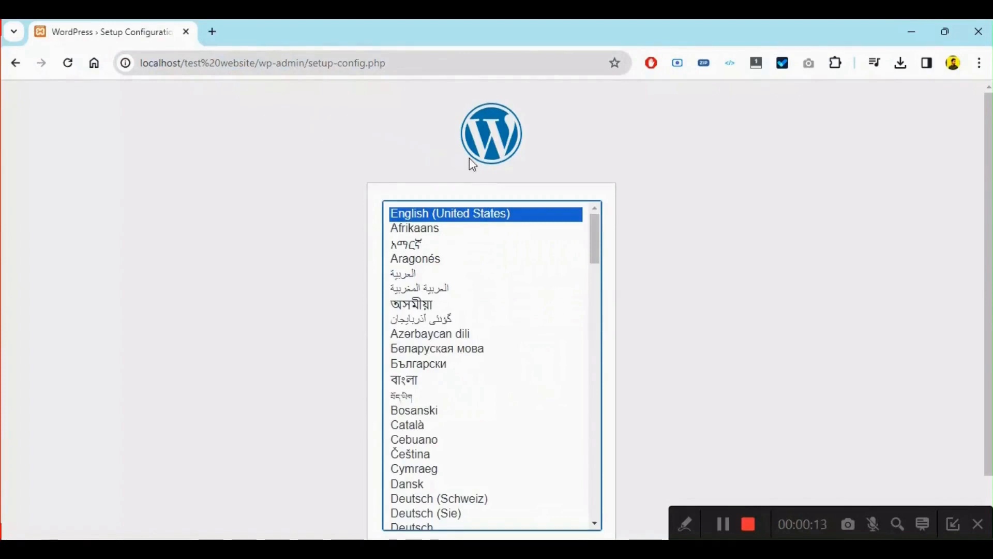
- Continue the WordPress setup in English (United States) and proceed to the database connection details form
scroll(699, 274, down, 1)
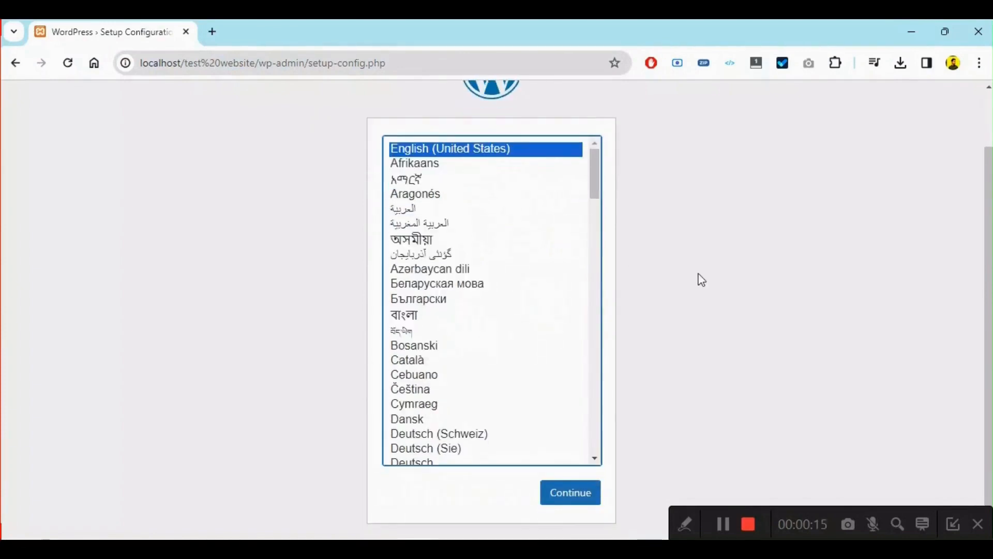
click(568, 497)
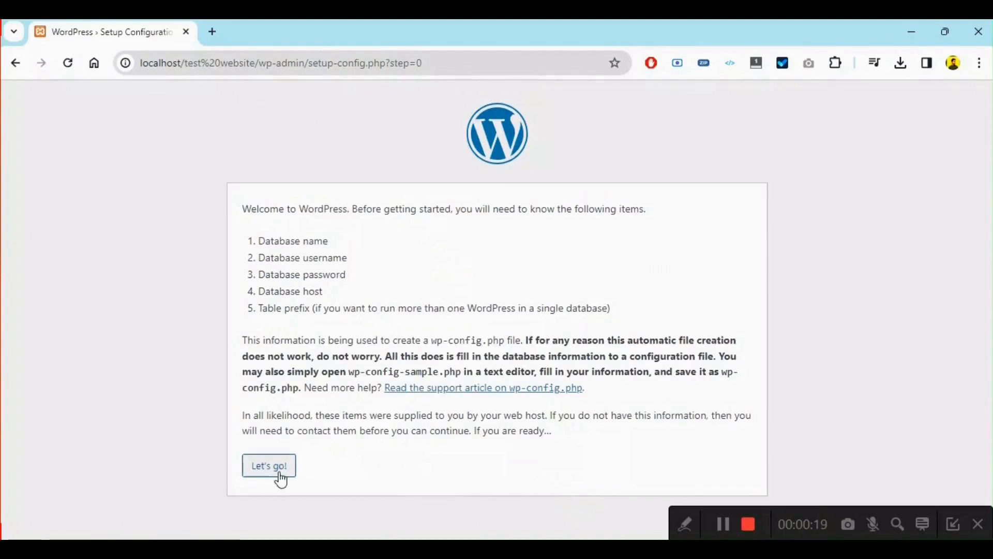
click(279, 474)
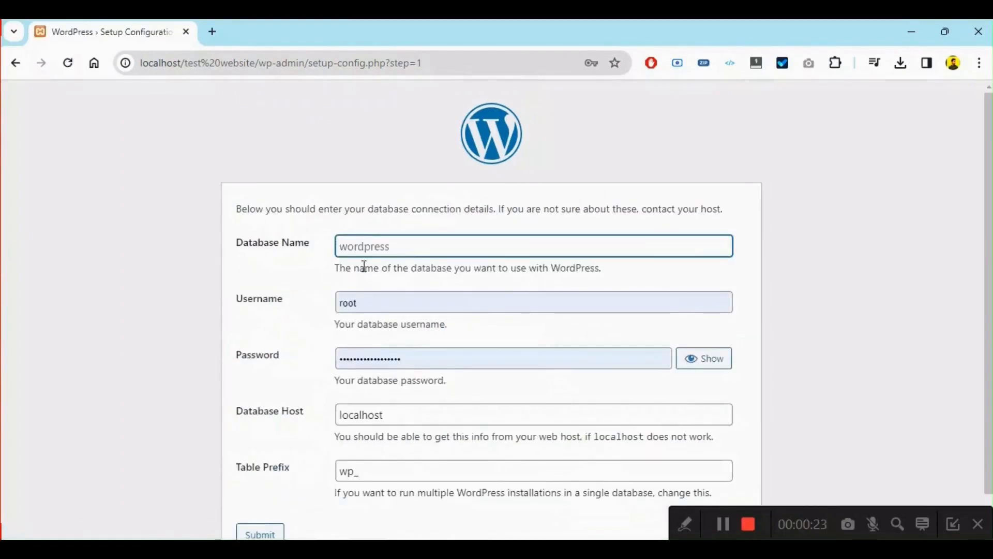
- Set the database name to testdb, clear the database password, and submit the connection details
click(439, 251)
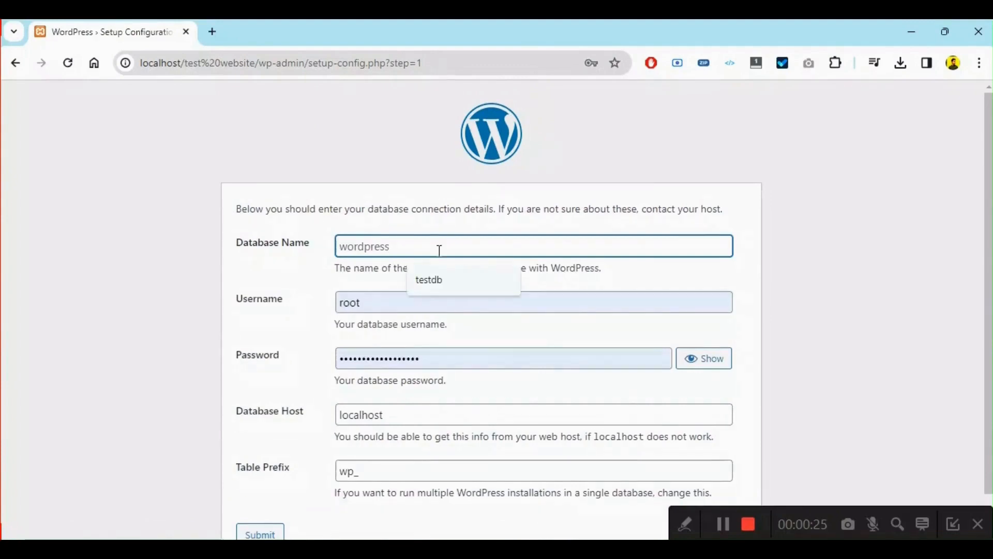
text(testdb)
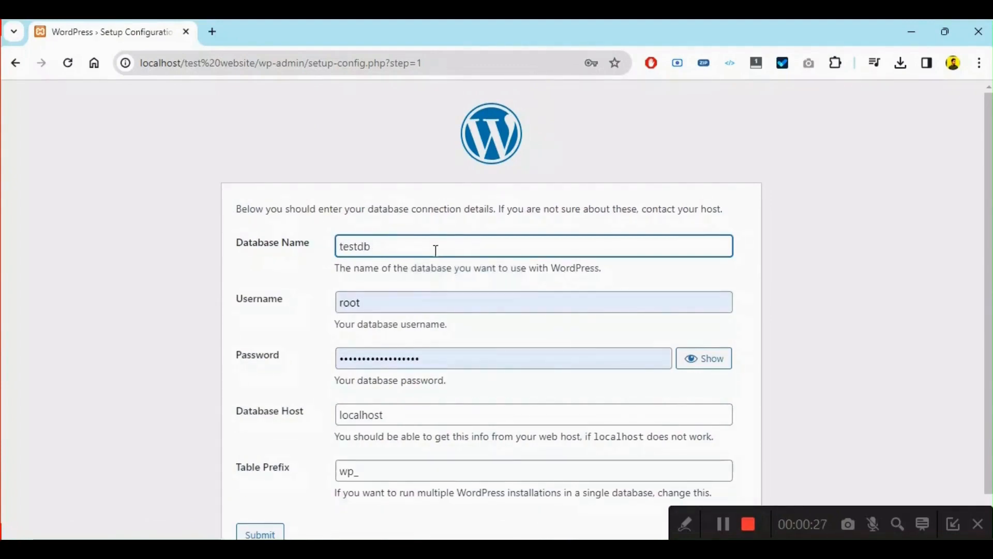
scroll(376, 261, down, 1)
click(473, 318)
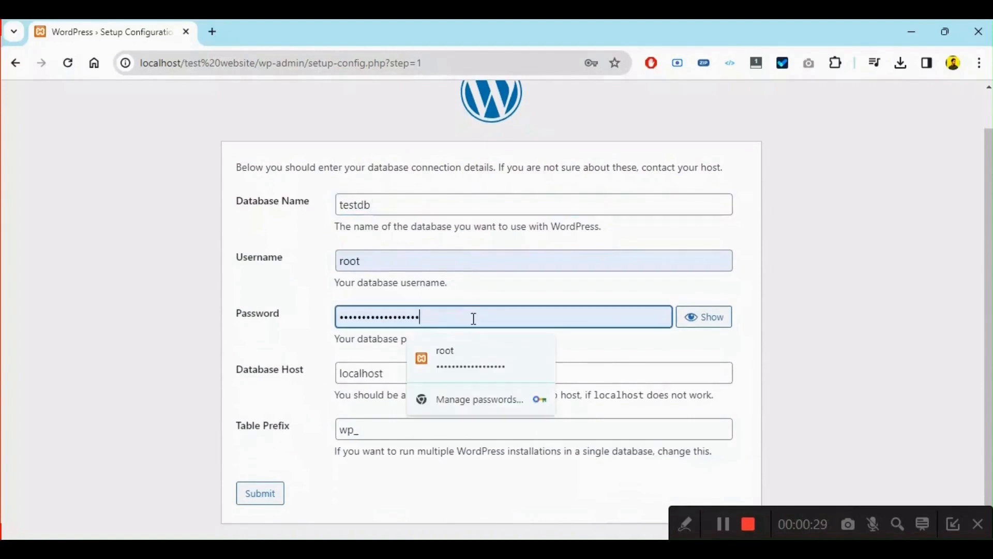
key(ctrl+a)
key(BackSpace)
click(303, 333)
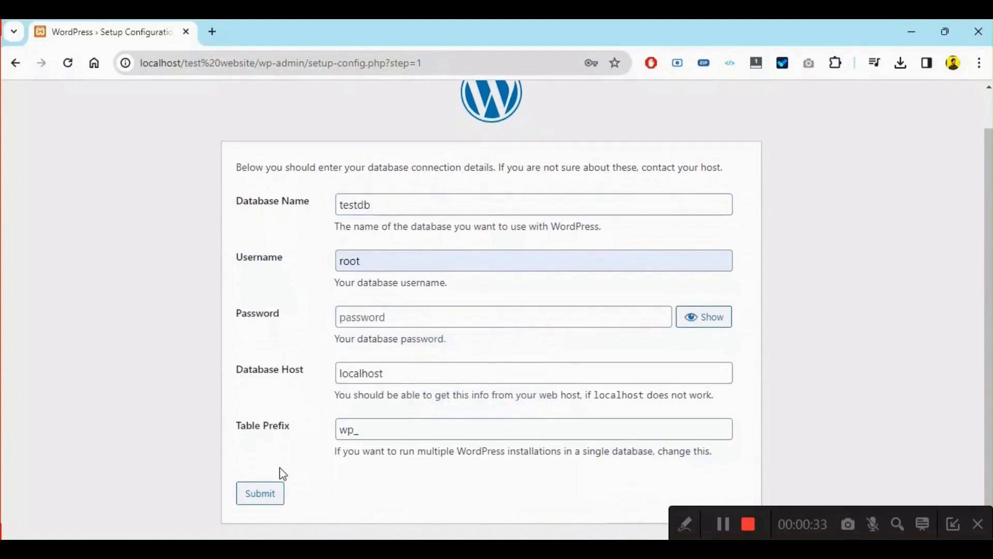
click(264, 499)
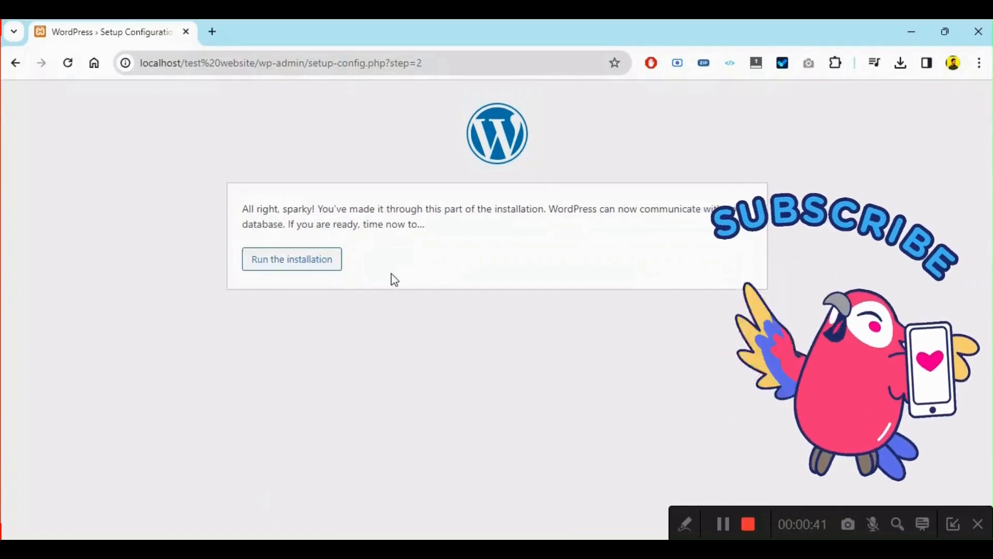
- Run the WordPress installation, then set the site title to Test Website and the username to admin
click(319, 264)
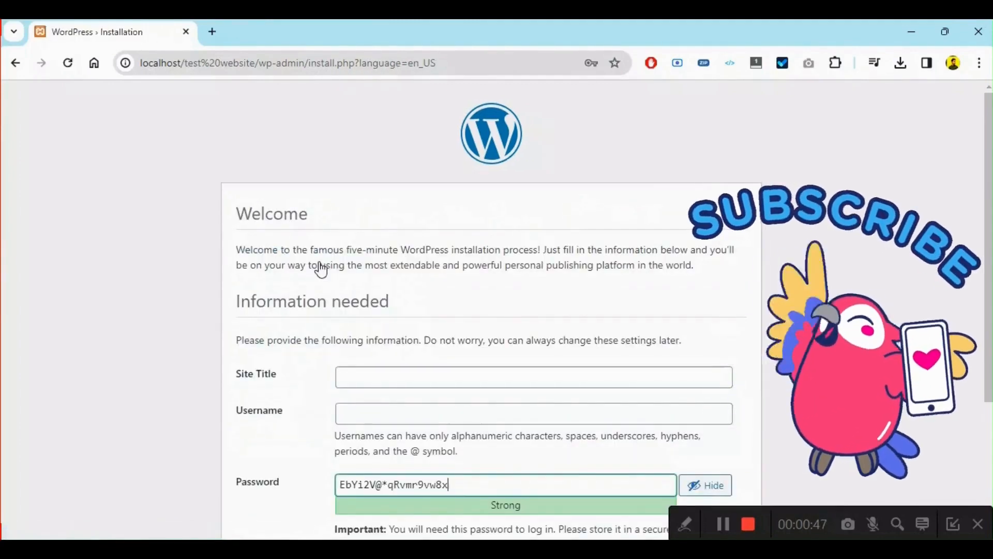
scroll(320, 268, down, 2)
scroll(321, 268, down, 1)
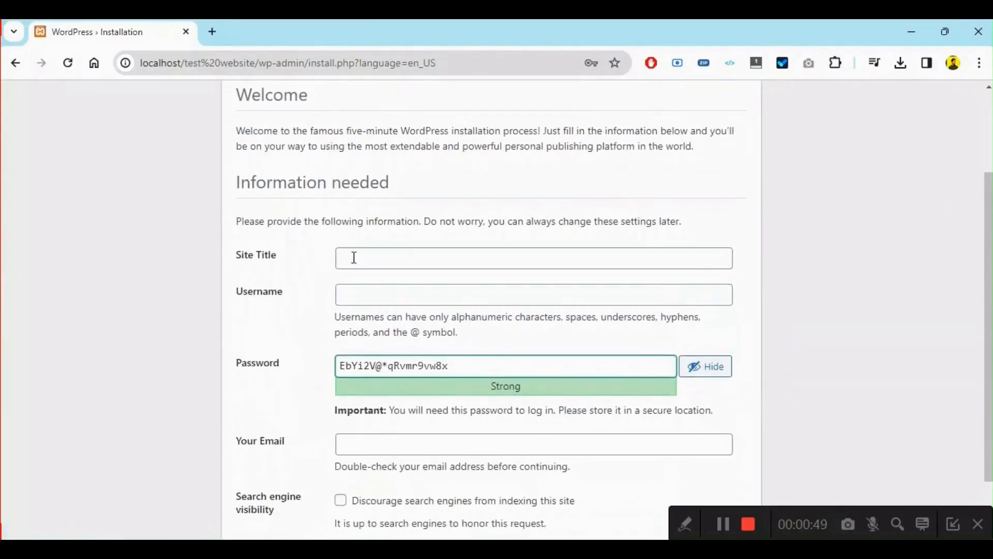
click(385, 255)
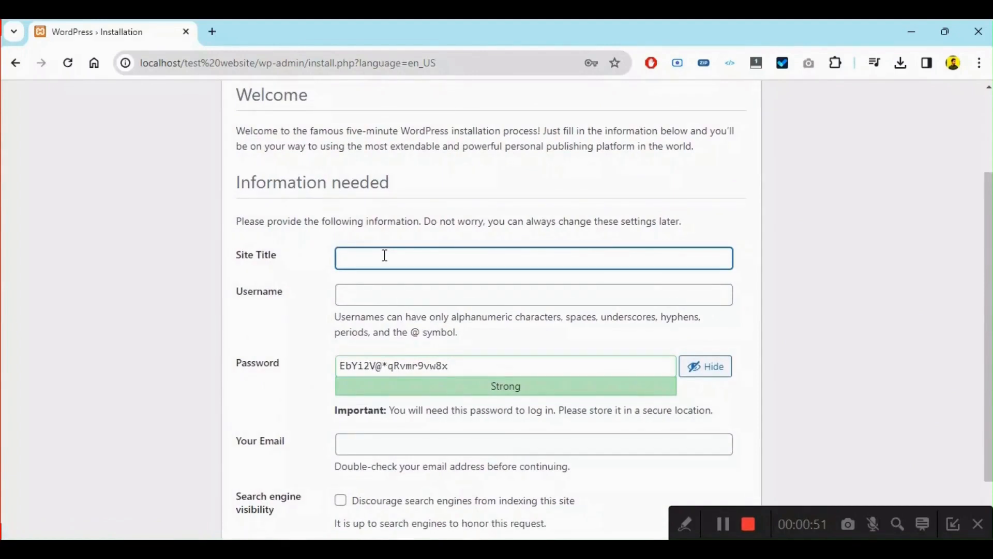
text(Test Website)
scroll(385, 255, down, 2)
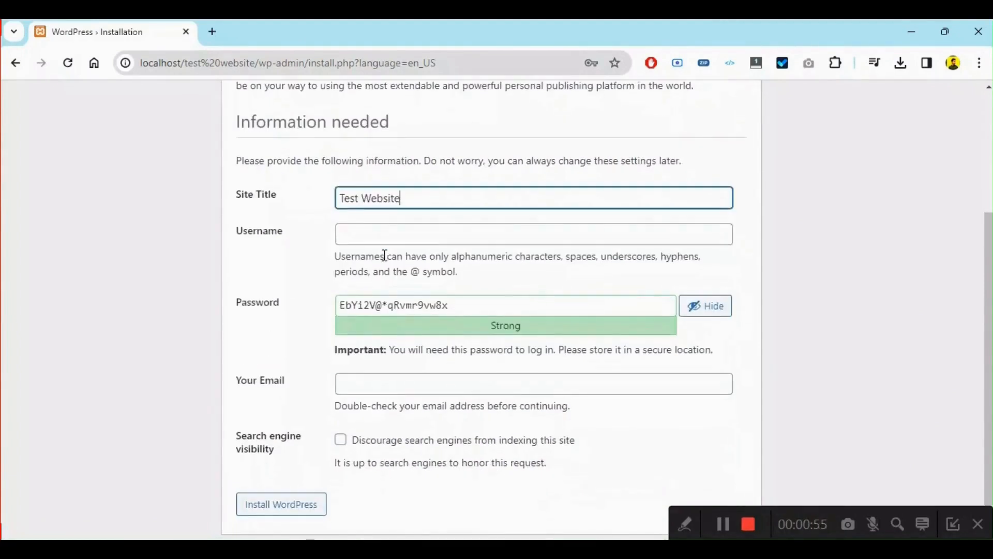
click(447, 234)
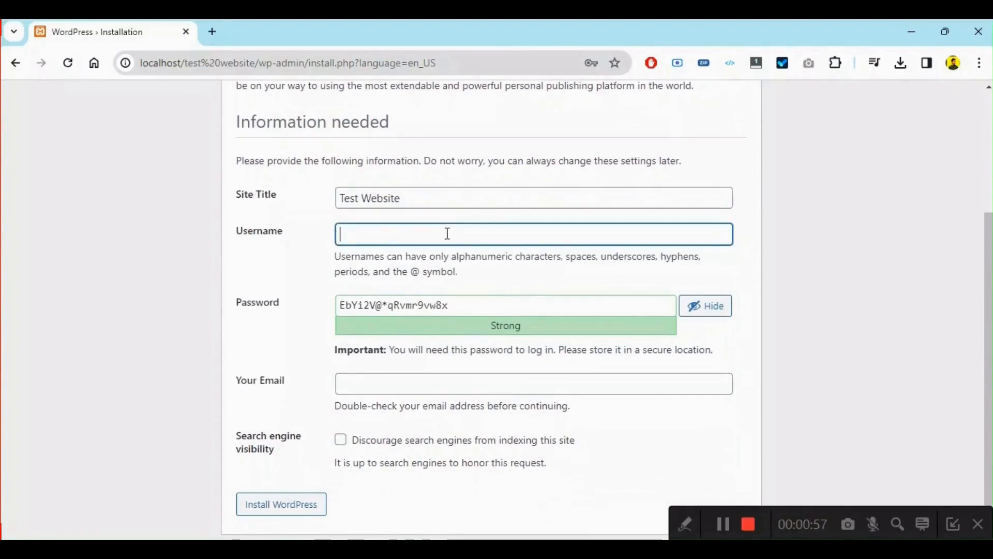
text(admin)
scroll(447, 233, down, 1)
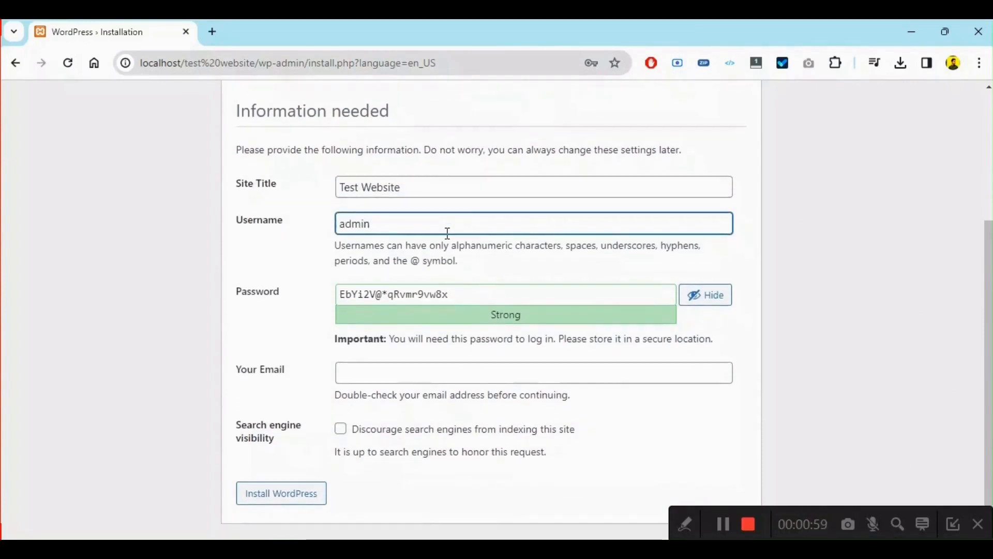
- Replace the suggested password with a custom account password and confirm the use of a weak password
triple_click(482, 297)
text(admi)
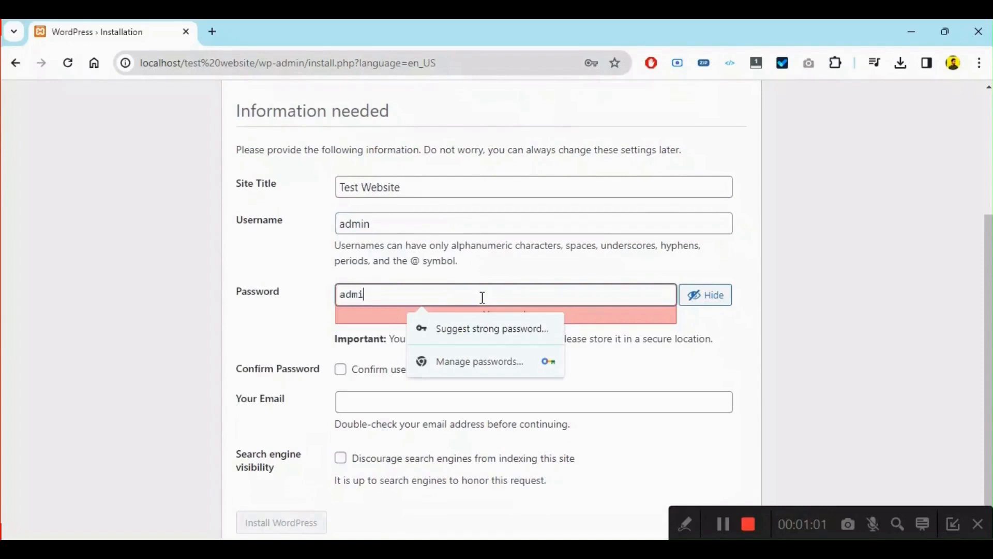
text(n@123)
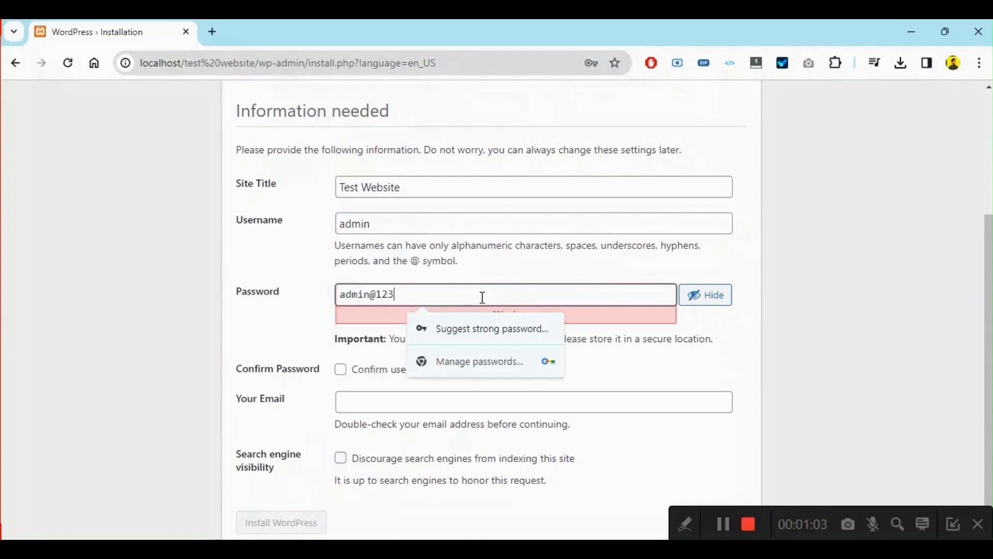
click(689, 351)
scroll(689, 352, down, 1)
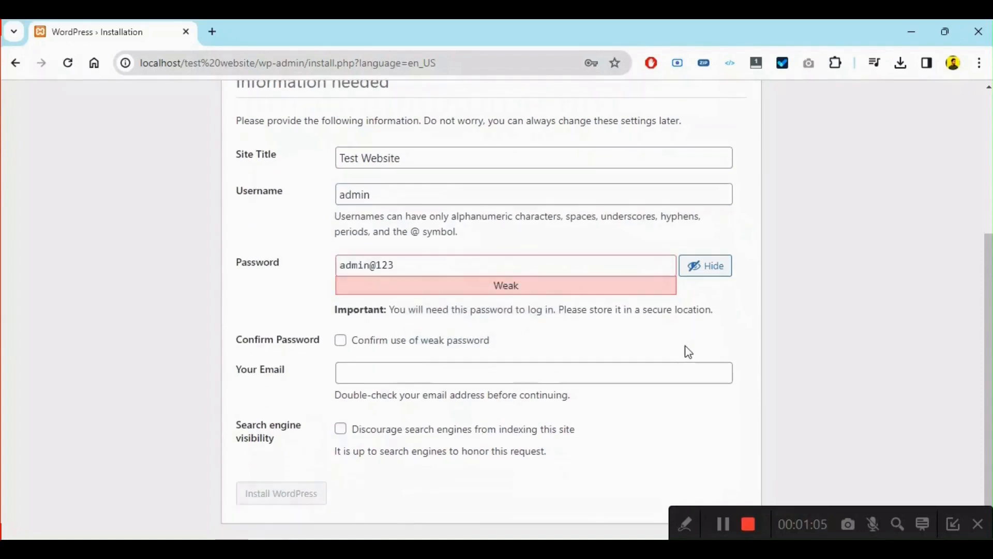
click(455, 347)
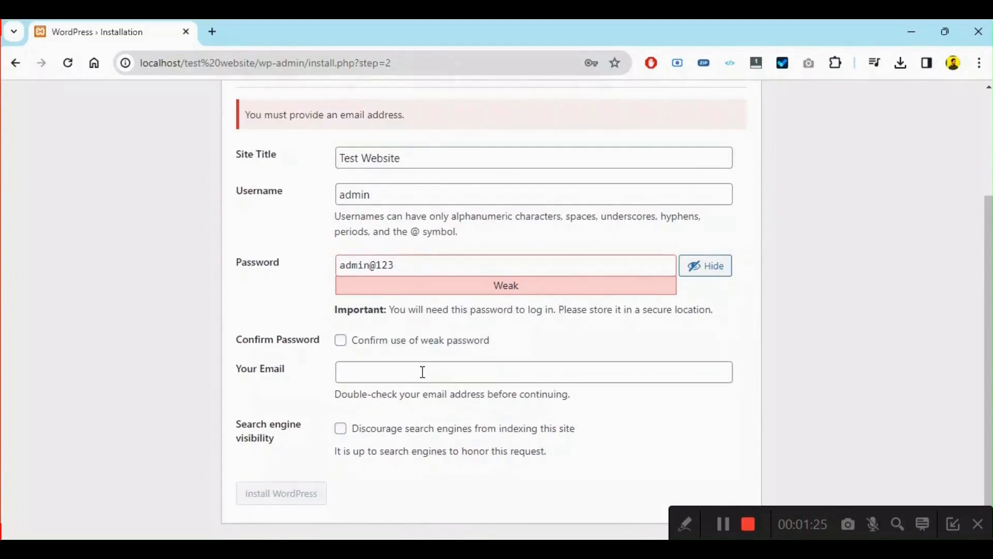
- Fill in the administrator's email address, keep the weak password use confirmed, and install WordPress
click(422, 372)
text(s)
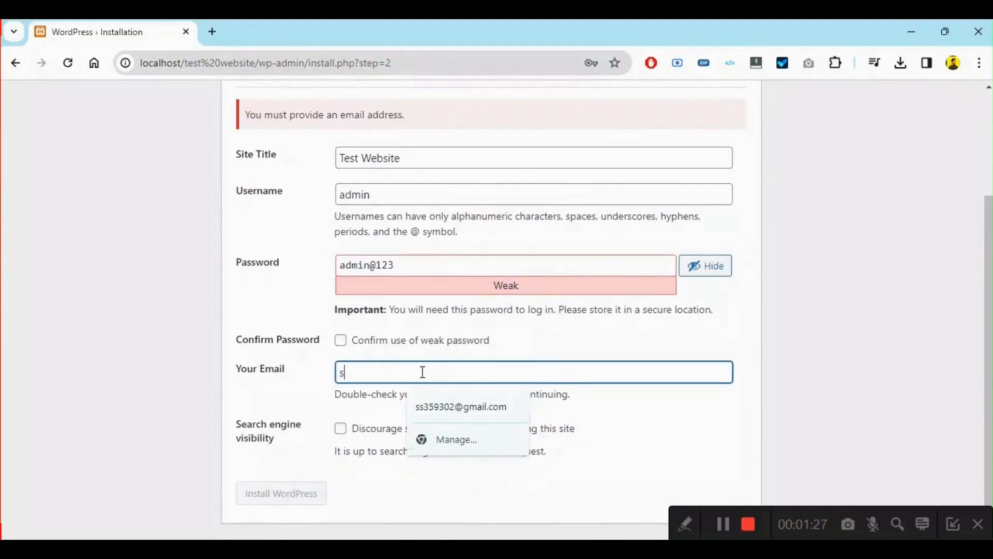
key(BackSpace)
text(test)
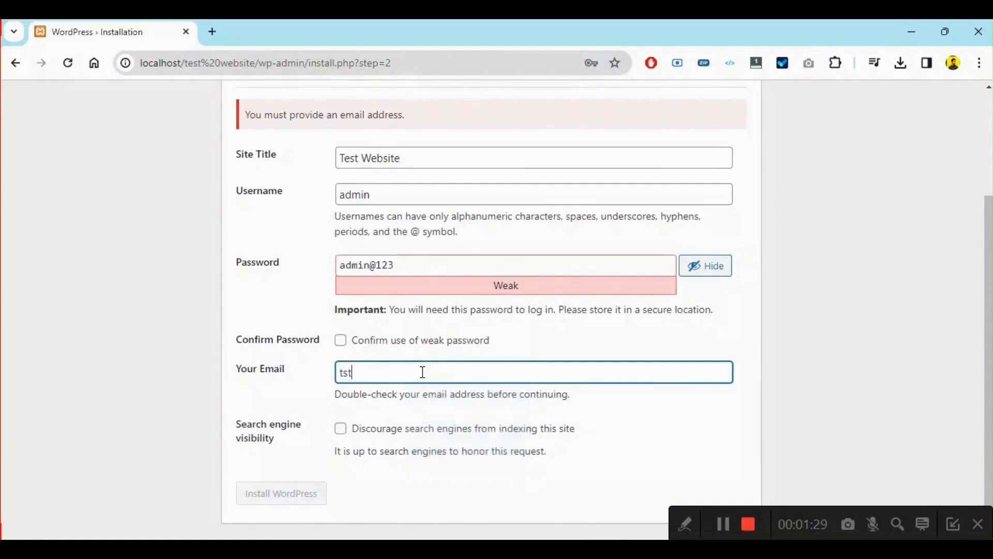
text(@123.com)
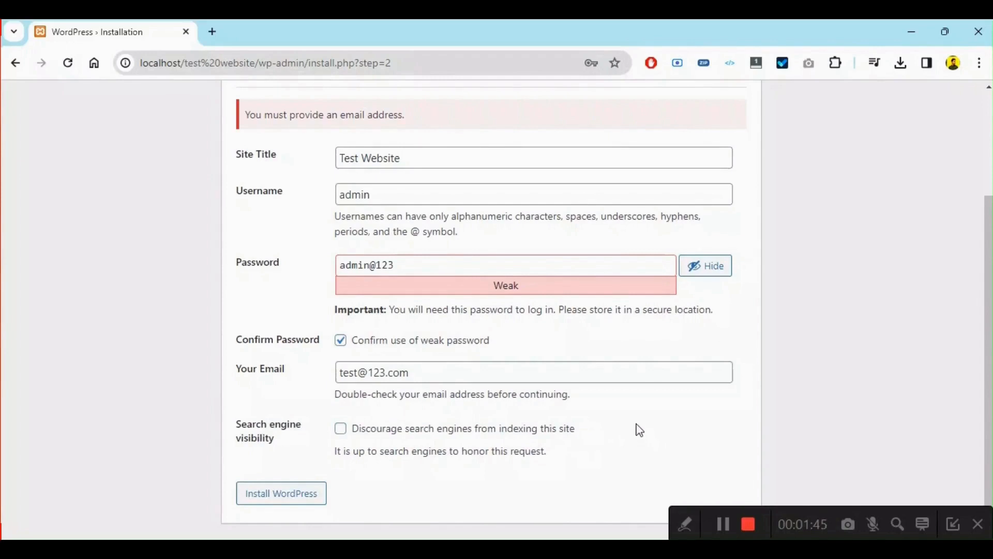
click(298, 501)
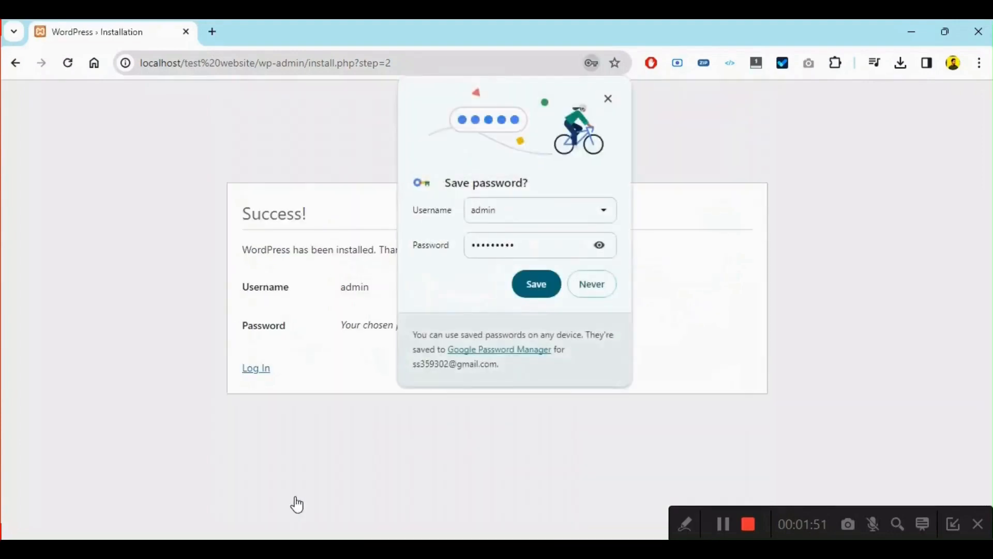
- Save the new login in the browser and log in to the WordPress dashboard with Remember Me enabled
click(553, 284)
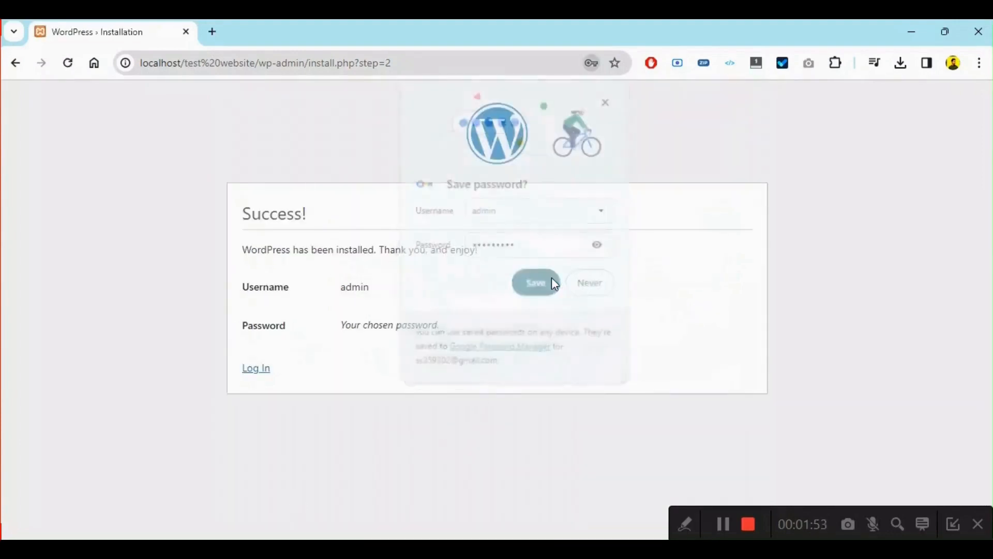
click(255, 368)
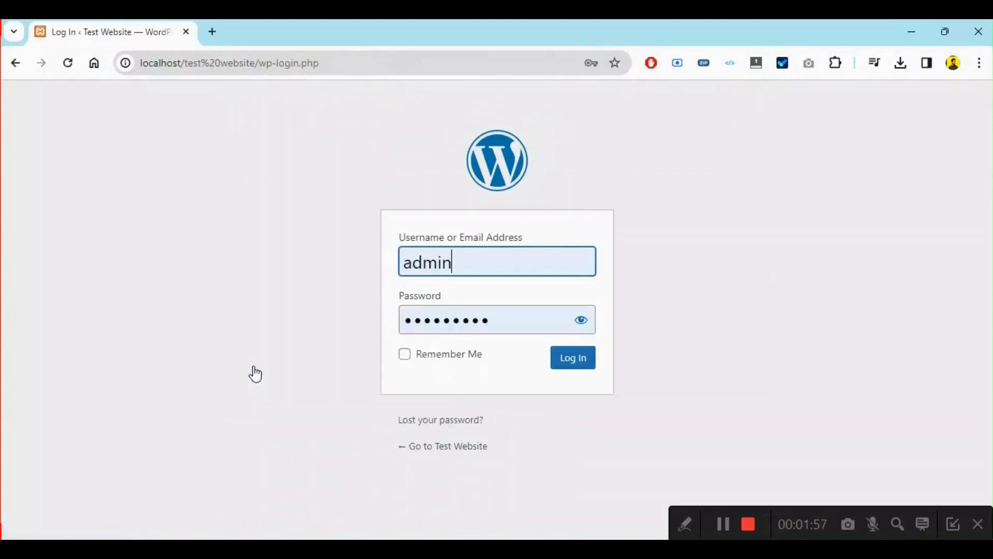
click(443, 362)
click(591, 364)
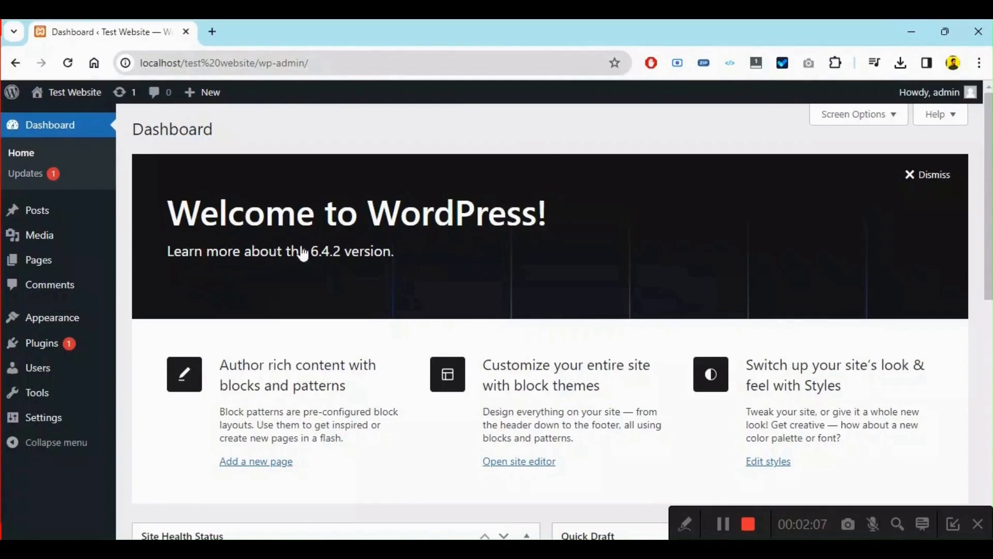
- Open the Test Website front end in a separate browser page, look through its home page, and return to the dashboard
mouse_move(62, 92)
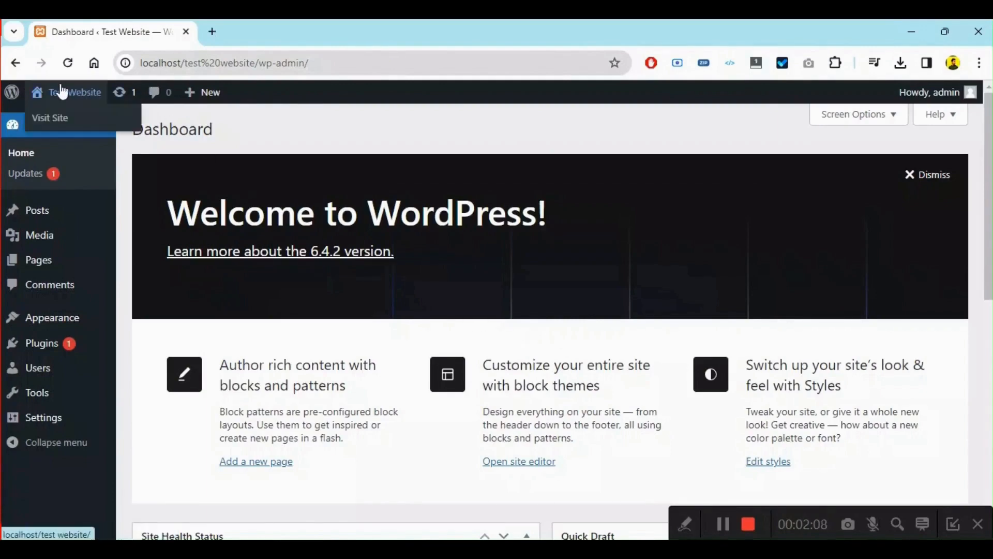
middle_click(63, 119)
click(247, 29)
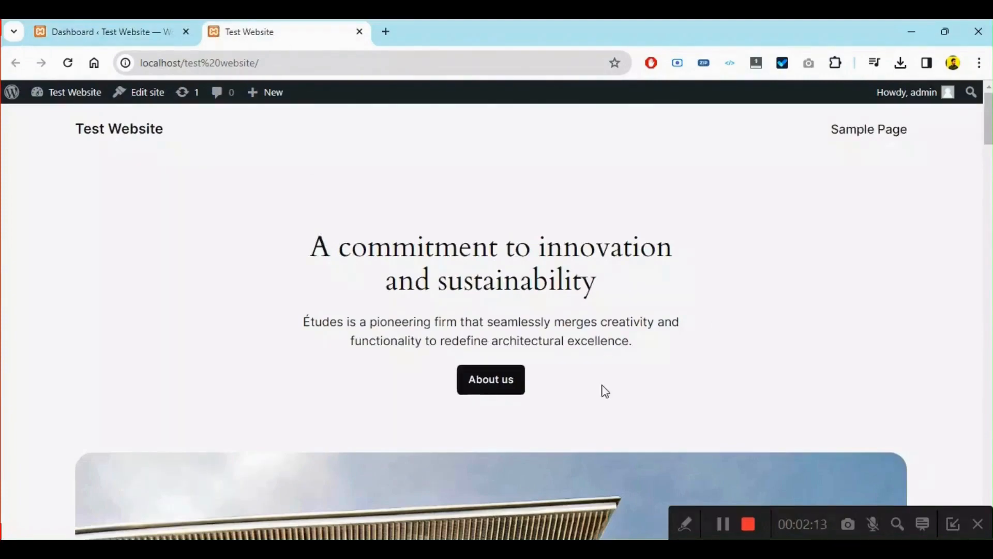
scroll(603, 391, down, 3)
scroll(603, 391, down, 10)
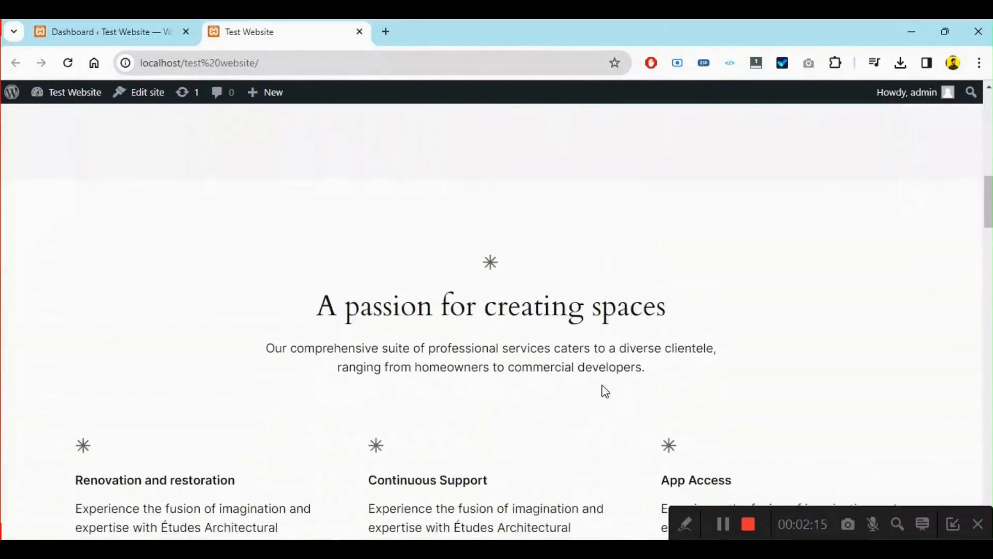
scroll(603, 390, up, 7)
scroll(604, 391, up, 6)
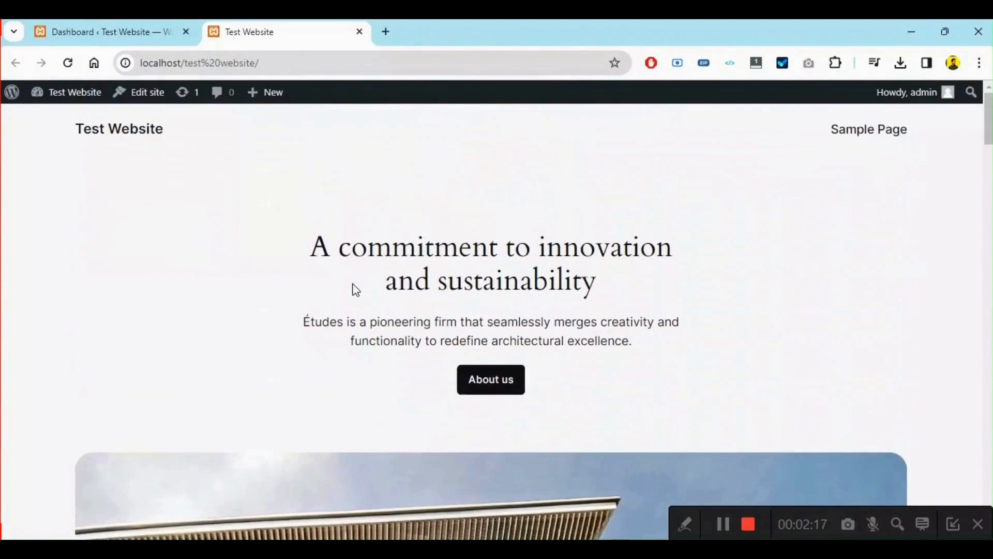
click(151, 30)
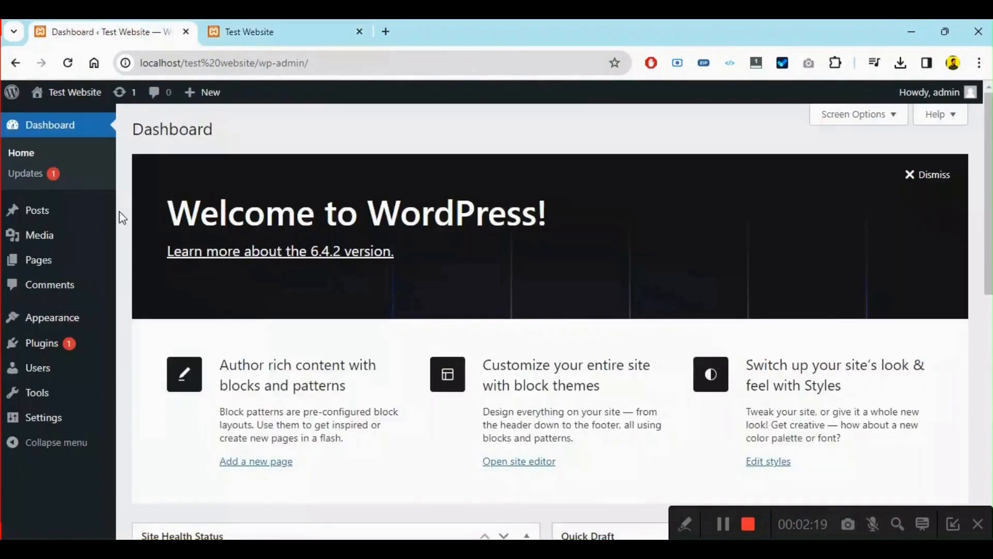